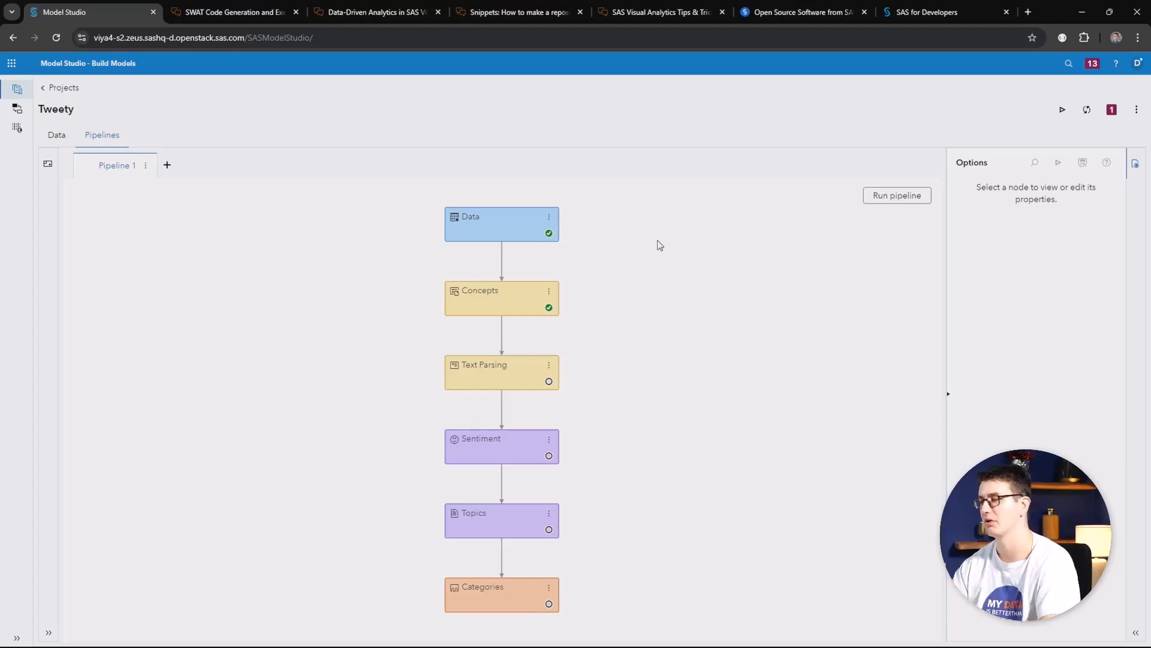
Open the Concepts node of the Tweety pipeline, view the User_Mentions concept, and arrange its rule editor and documents side by side
{"action": "left_click", "coordinate": [547, 291]}
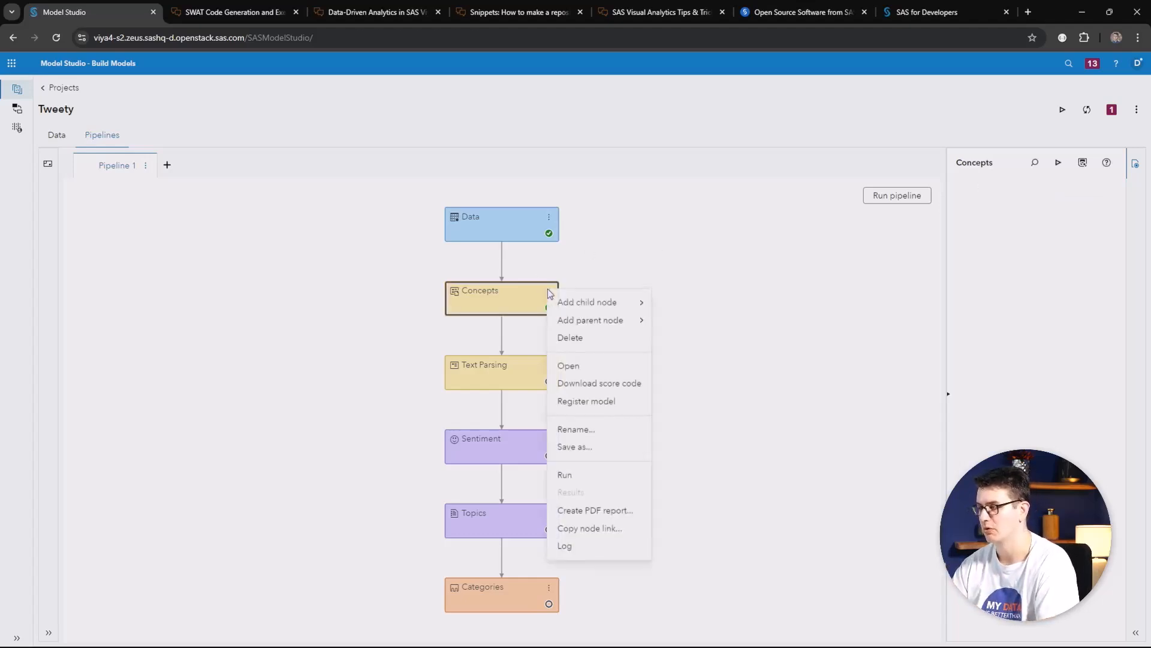
{"action": "left_click", "coordinate": [563, 367]}
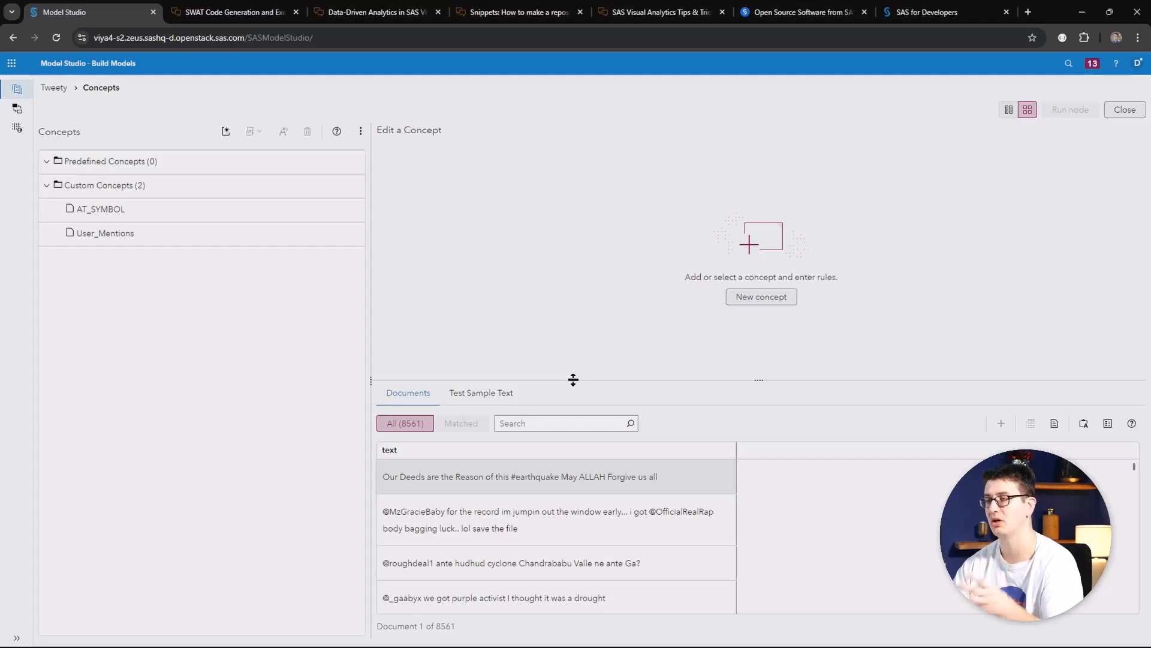
{"action": "left_click", "coordinate": [207, 228]}
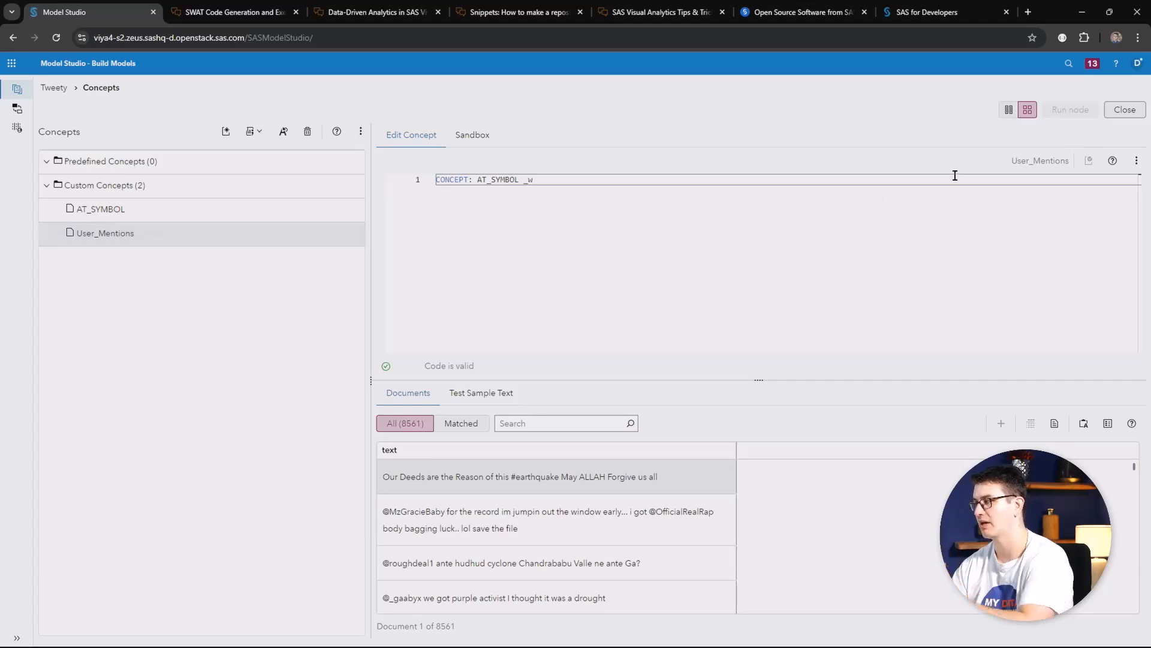
{"action": "left_click", "coordinate": [1010, 110]}
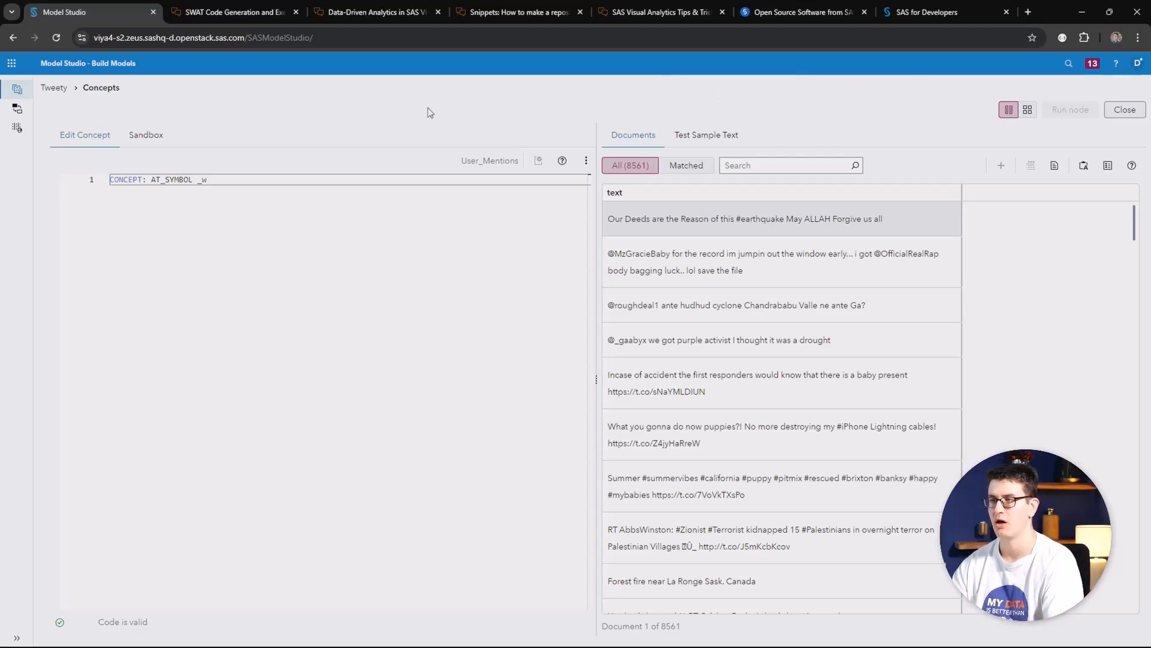
Switch to SAS Studio for developing code and flows and examine the flow's Manage Models, Prepare Data and Machine Learning swimlanes
{"action": "left_click", "coordinate": [11, 63]}
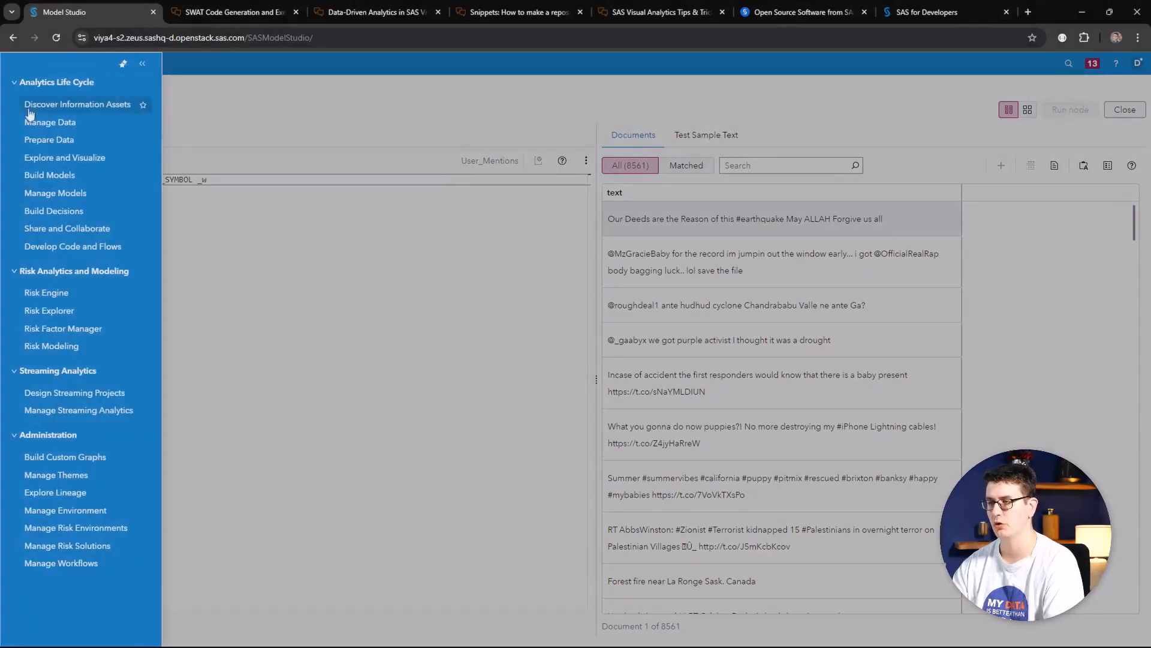
{"action": "left_click", "coordinate": [52, 247]}
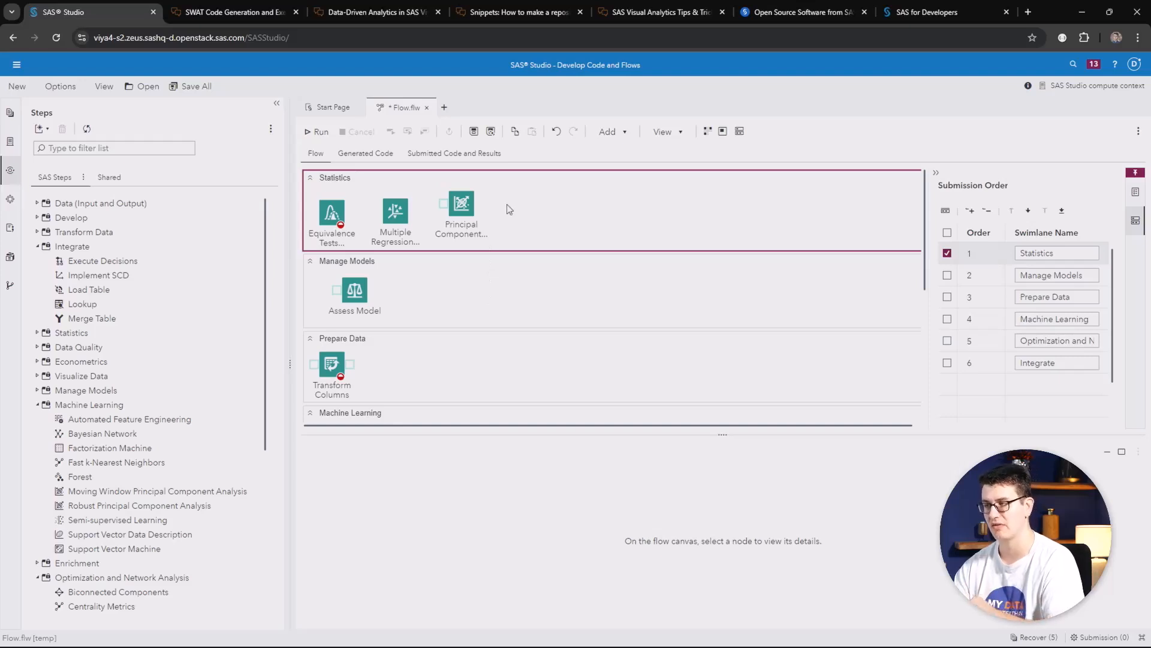
{"action": "left_click", "coordinate": [447, 283]}
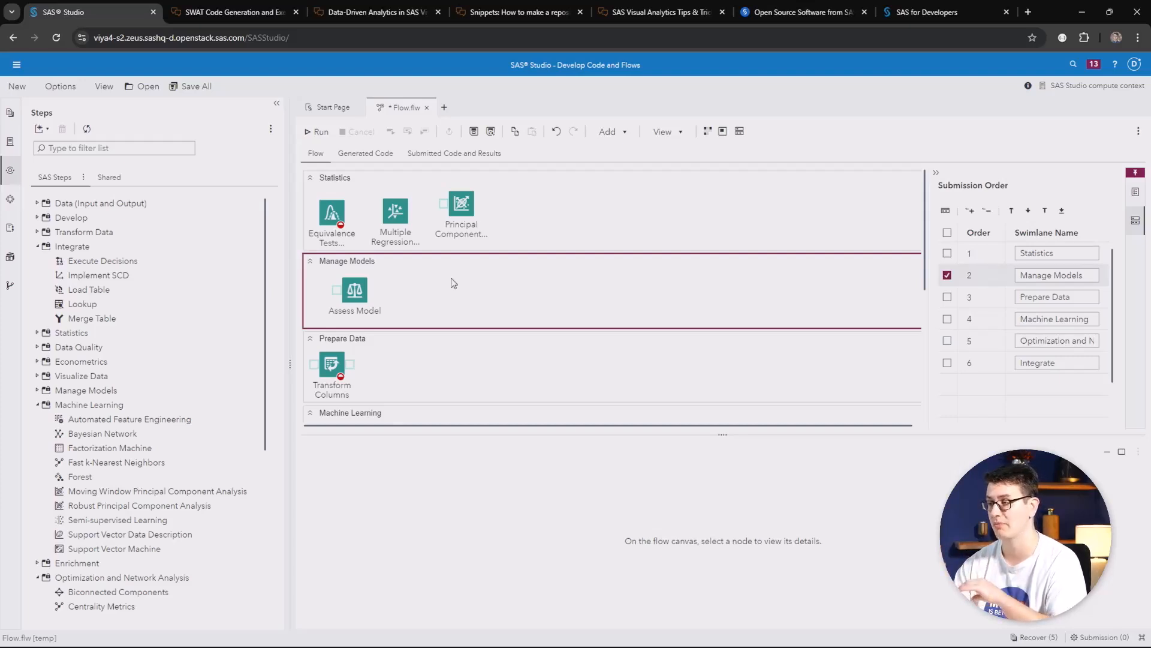
{"action": "scroll", "coordinate": [536, 272], "scroll_direction": "down", "scroll_amount": 1}
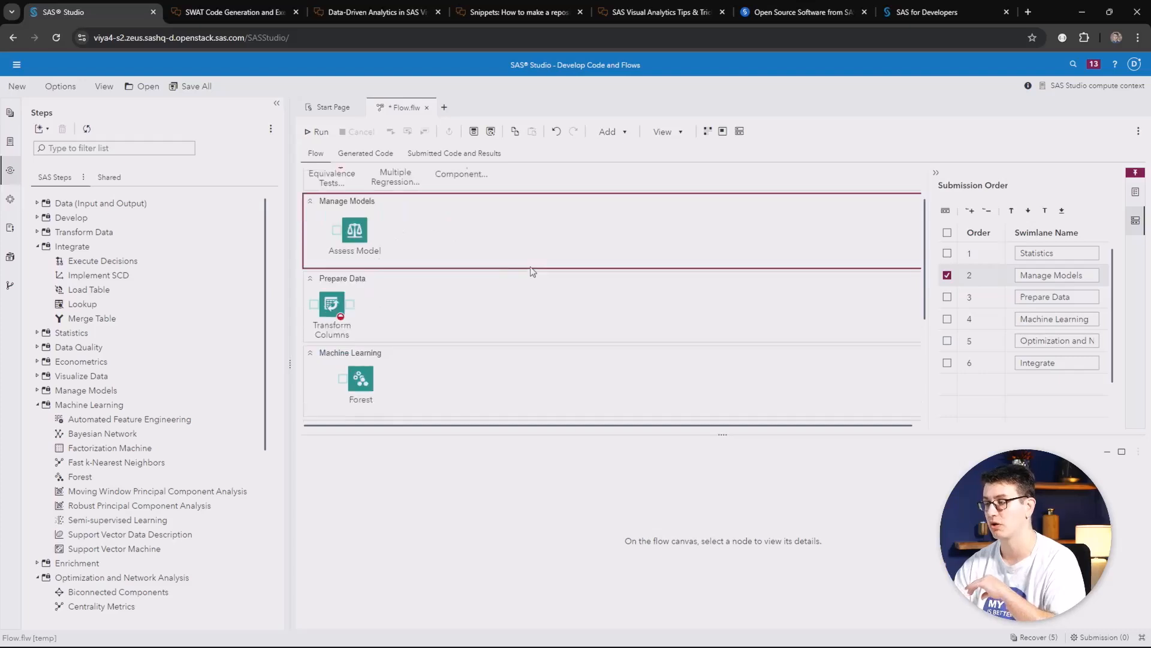
{"action": "left_click", "coordinate": [466, 306]}
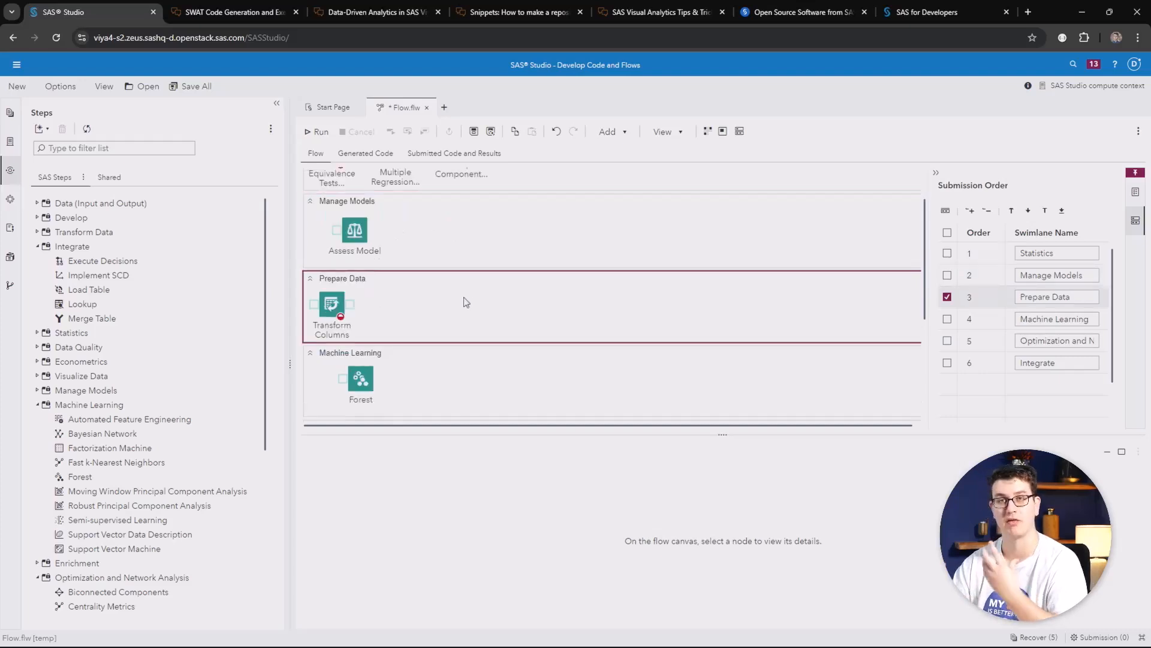
{"action": "scroll", "coordinate": [467, 301], "scroll_direction": "down", "scroll_amount": 1}
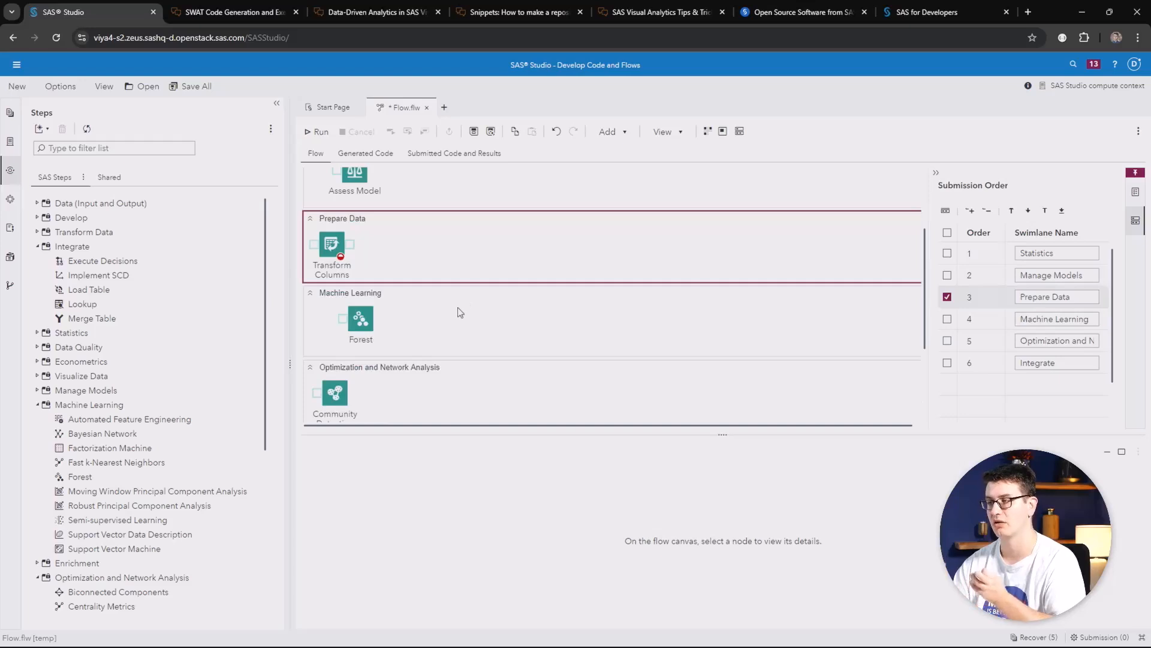
{"action": "left_click", "coordinate": [460, 312]}
{"action": "scroll", "coordinate": [460, 312], "scroll_direction": "up", "scroll_amount": 1}
{"action": "scroll", "coordinate": [456, 317], "scroll_direction": "down", "scroll_amount": 1}
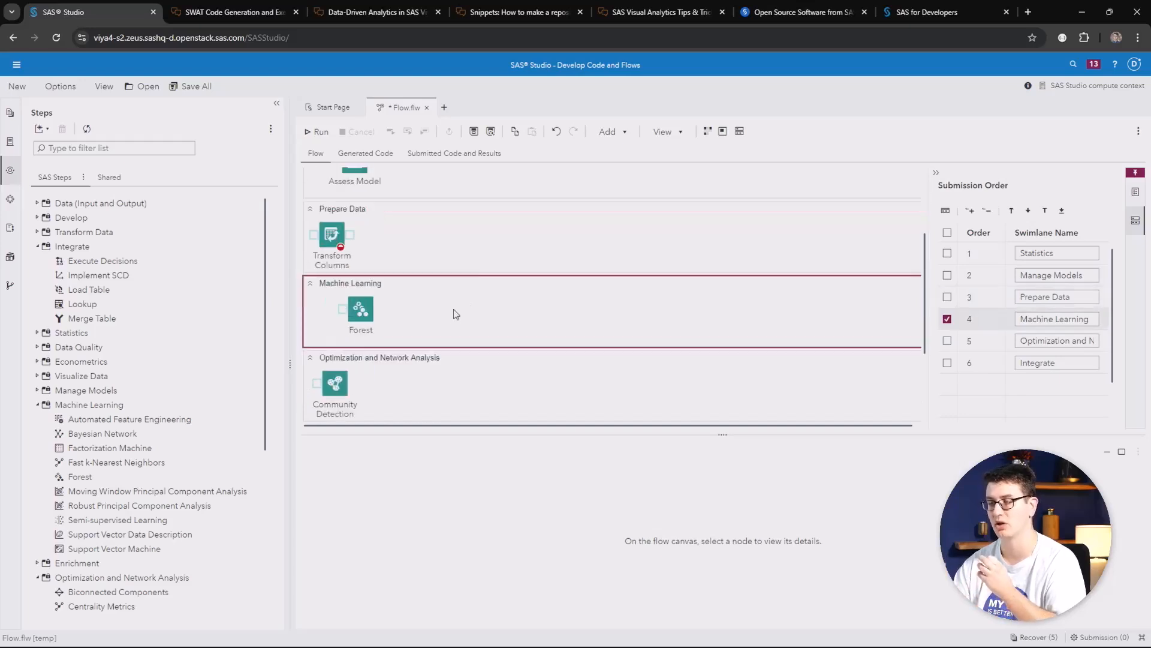
Select the Lookup node in the Integrate swimlane and view its error table options
{"action": "scroll", "coordinate": [456, 313], "scroll_direction": "down", "scroll_amount": 1}
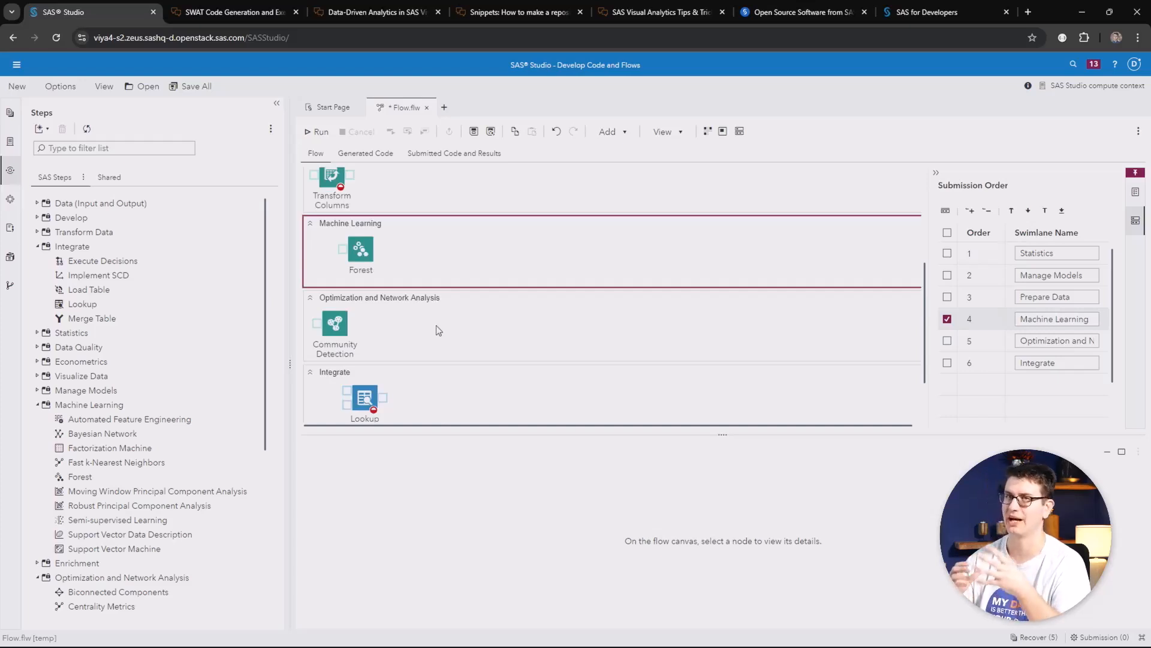
{"action": "scroll", "coordinate": [430, 304], "scroll_direction": "down", "scroll_amount": 1}
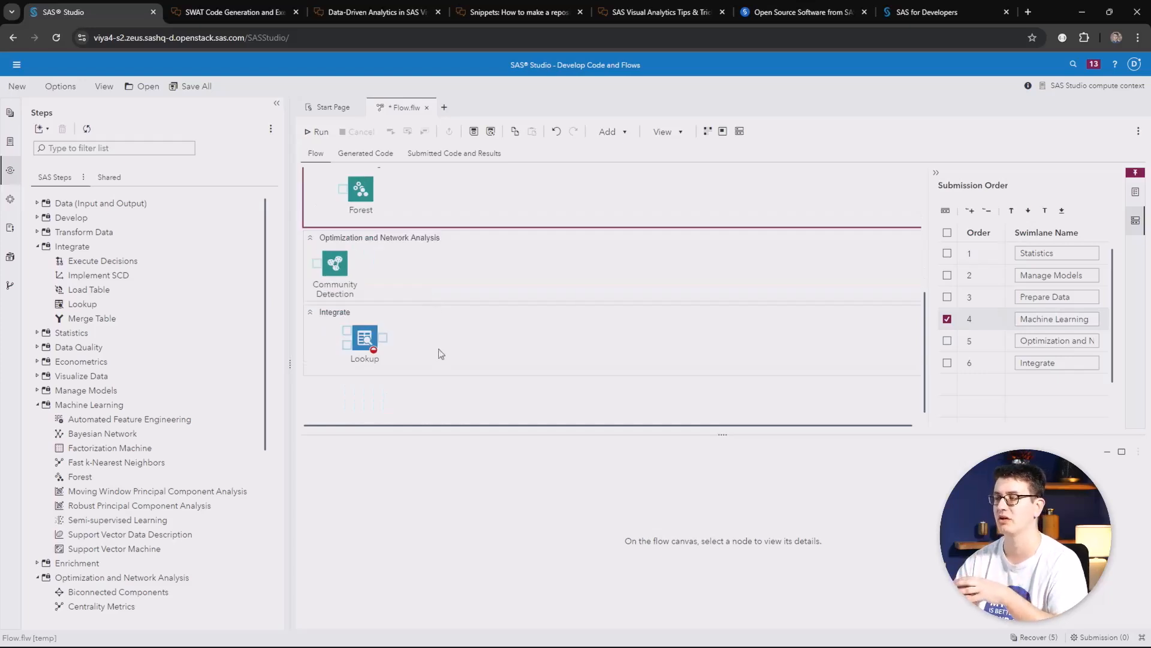
{"action": "left_click", "coordinate": [354, 345]}
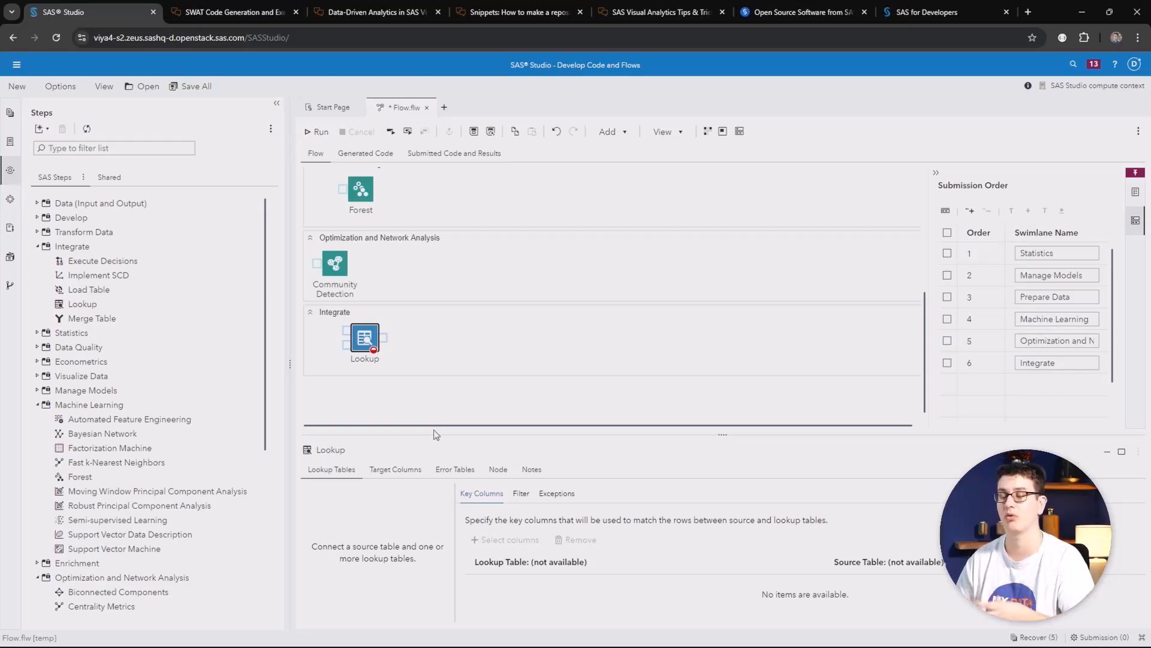
{"action": "left_click", "coordinate": [449, 471]}
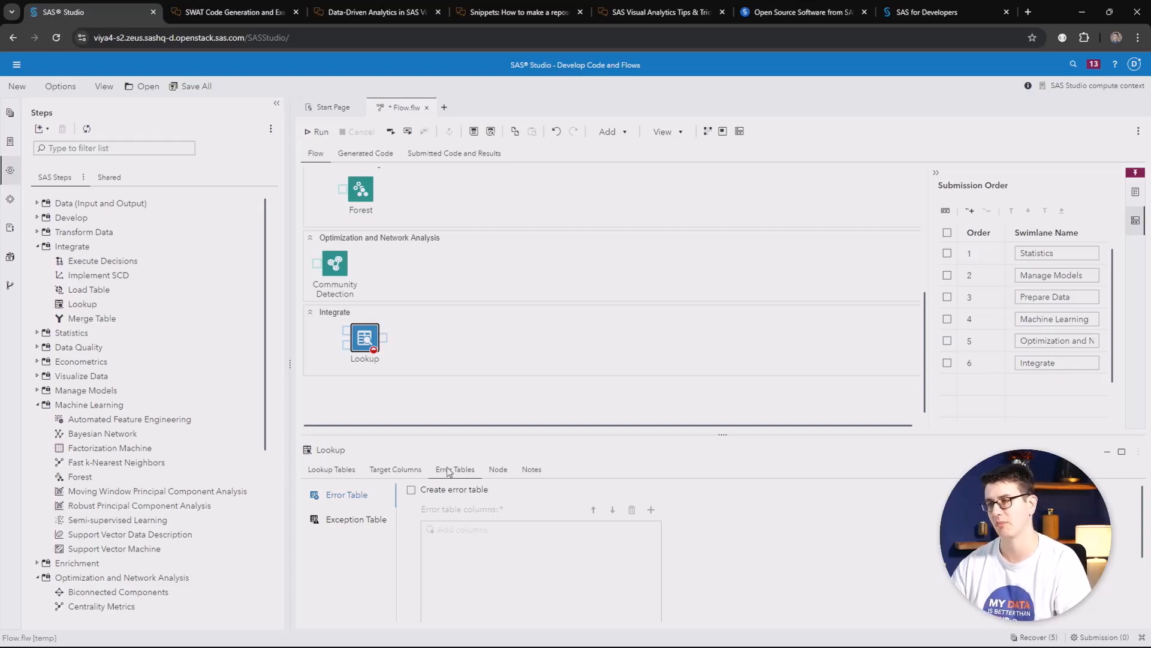
Create a new custom step and place an Option Table control on its first page
{"action": "left_click", "coordinate": [44, 130]}
{"action": "left_click", "coordinate": [57, 146]}
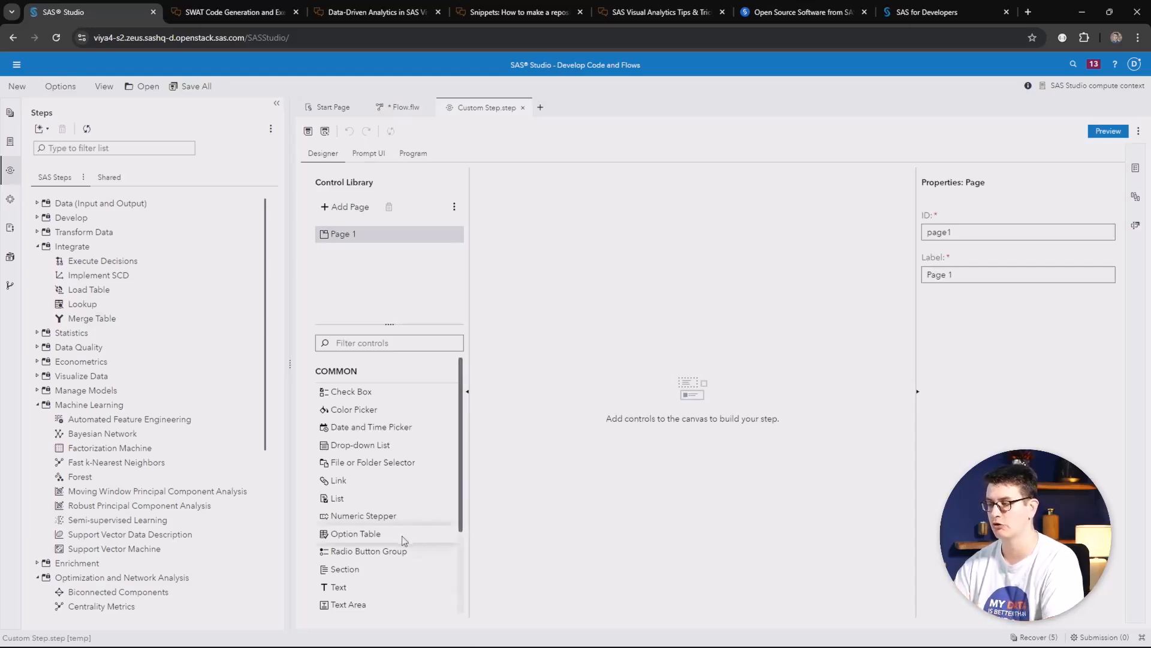
{"action": "left_click_drag", "start_coordinate": [343, 536], "coordinate": [694, 324]}
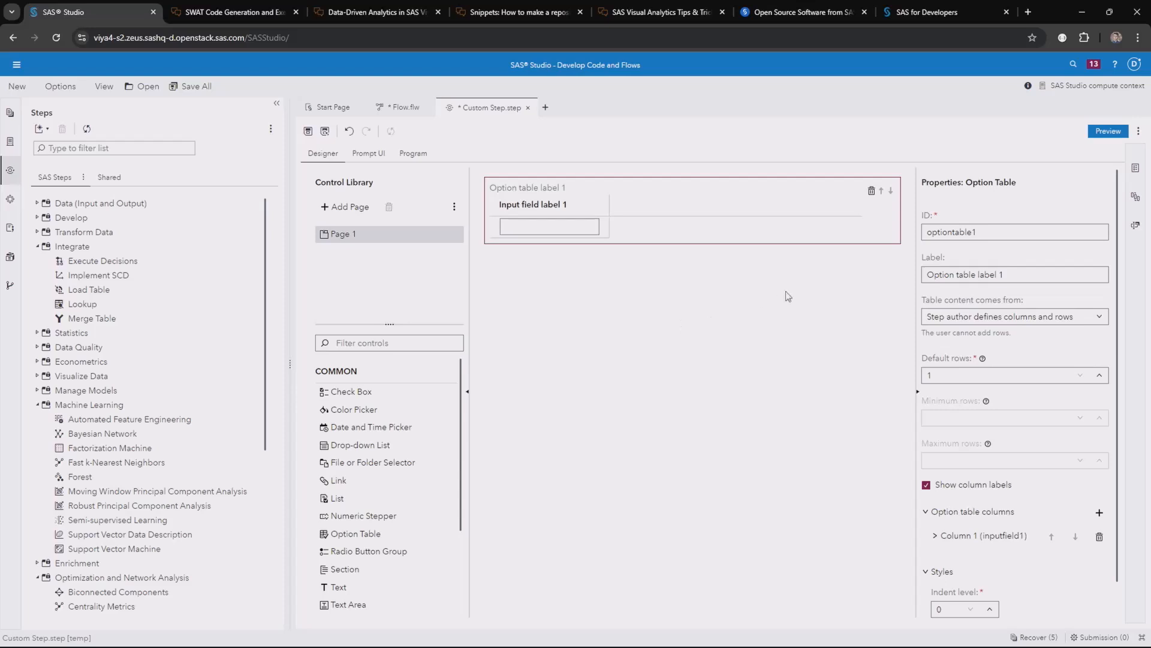
Review the option table's ID, label and content source choices, keeping "Step author defines columns and rows"
{"action": "double_click", "coordinate": [986, 230]}
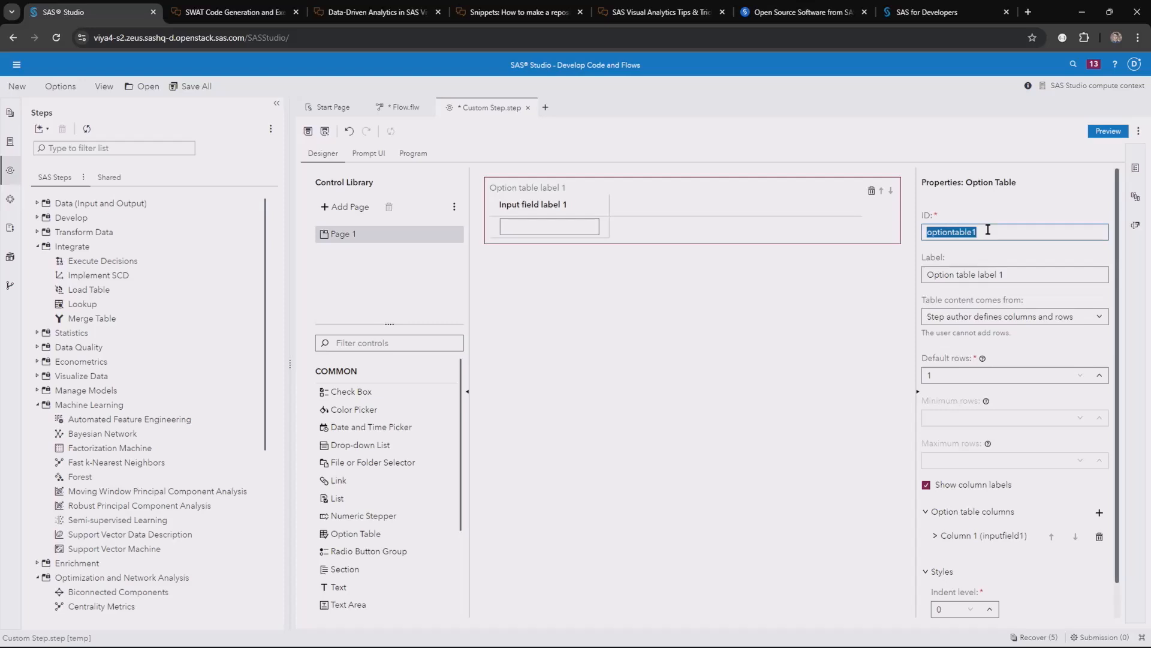
{"action": "left_click", "coordinate": [1018, 272]}
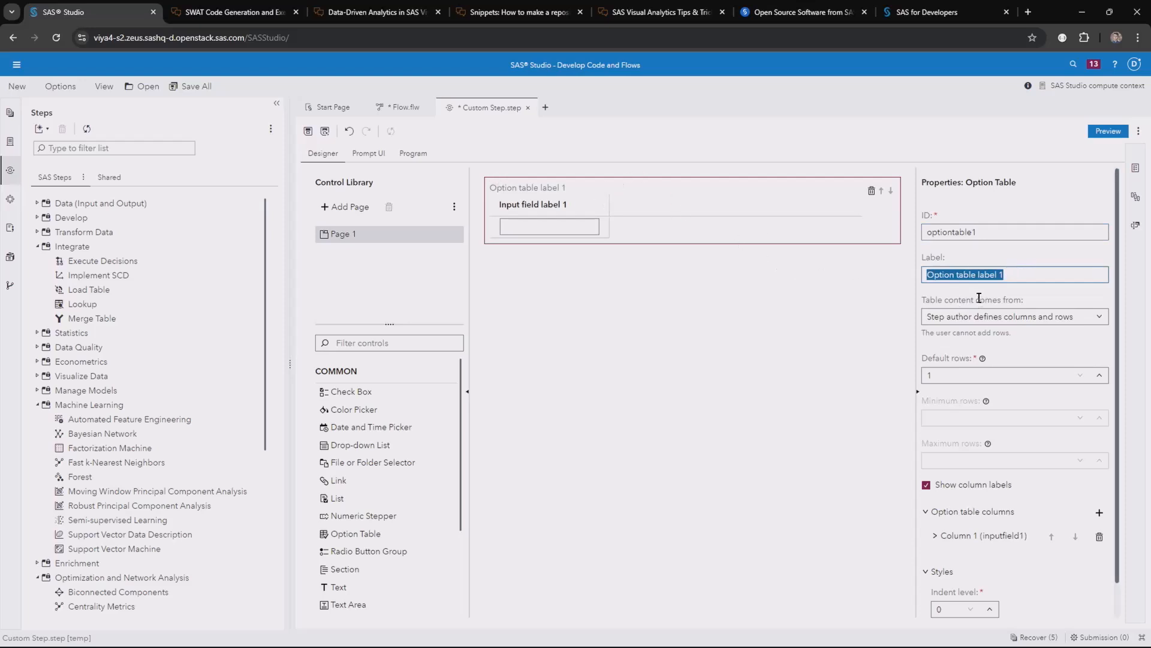
{"action": "scroll", "coordinate": [977, 295], "scroll_direction": "down", "scroll_amount": 1}
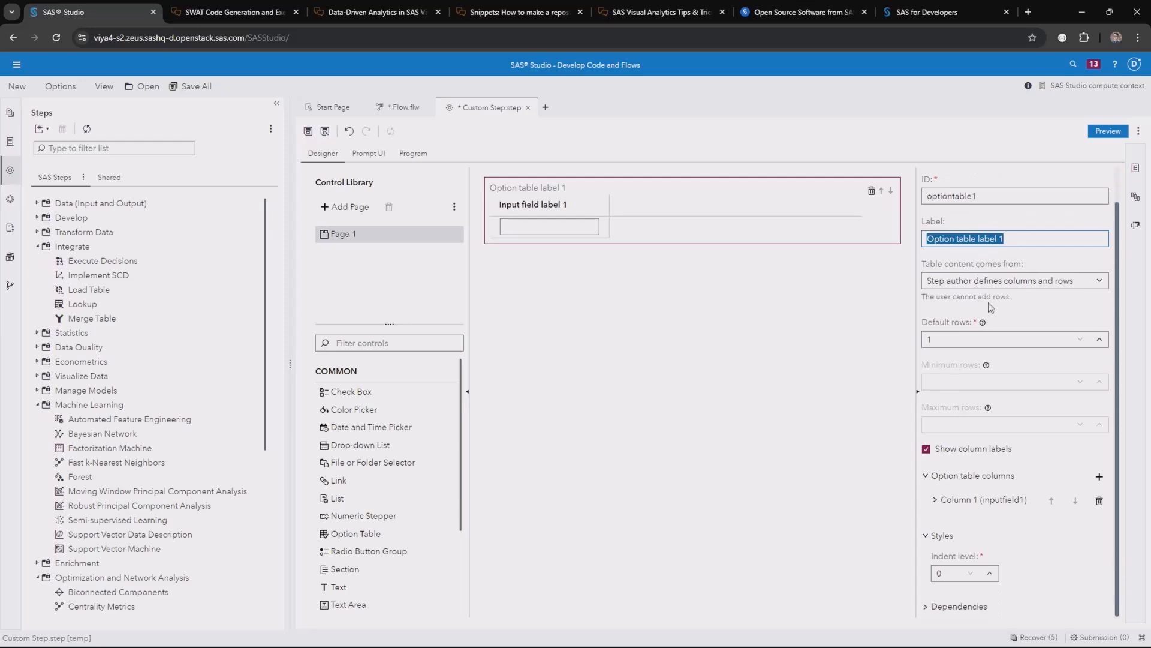
{"action": "left_click", "coordinate": [989, 300]}
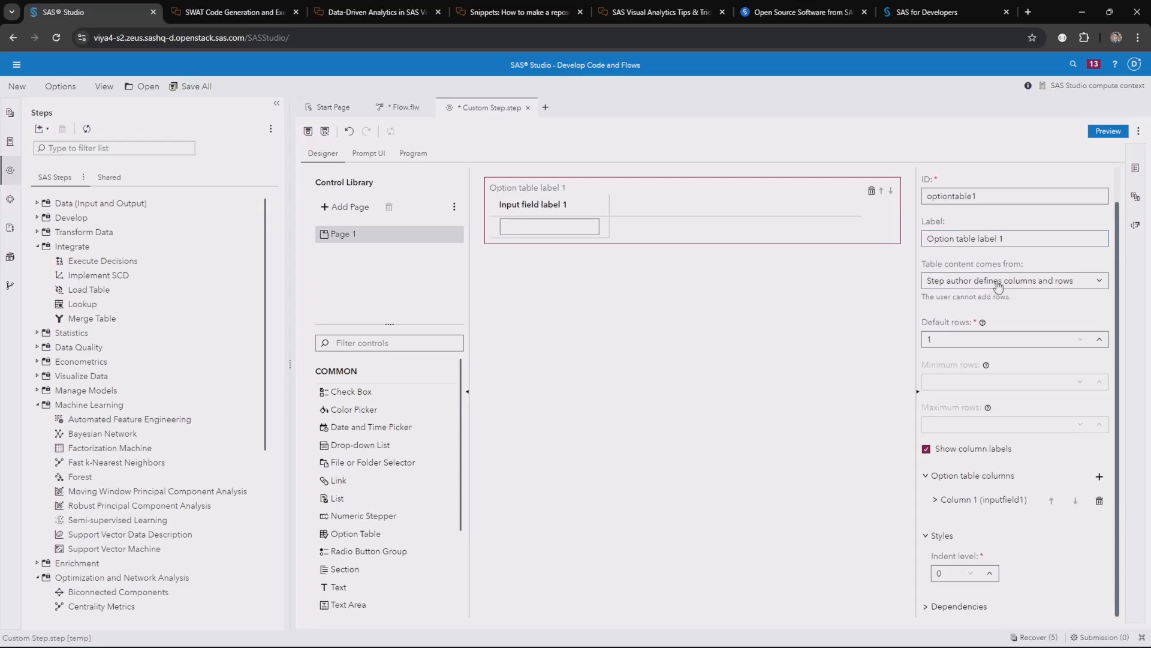
{"action": "left_click", "coordinate": [999, 284]}
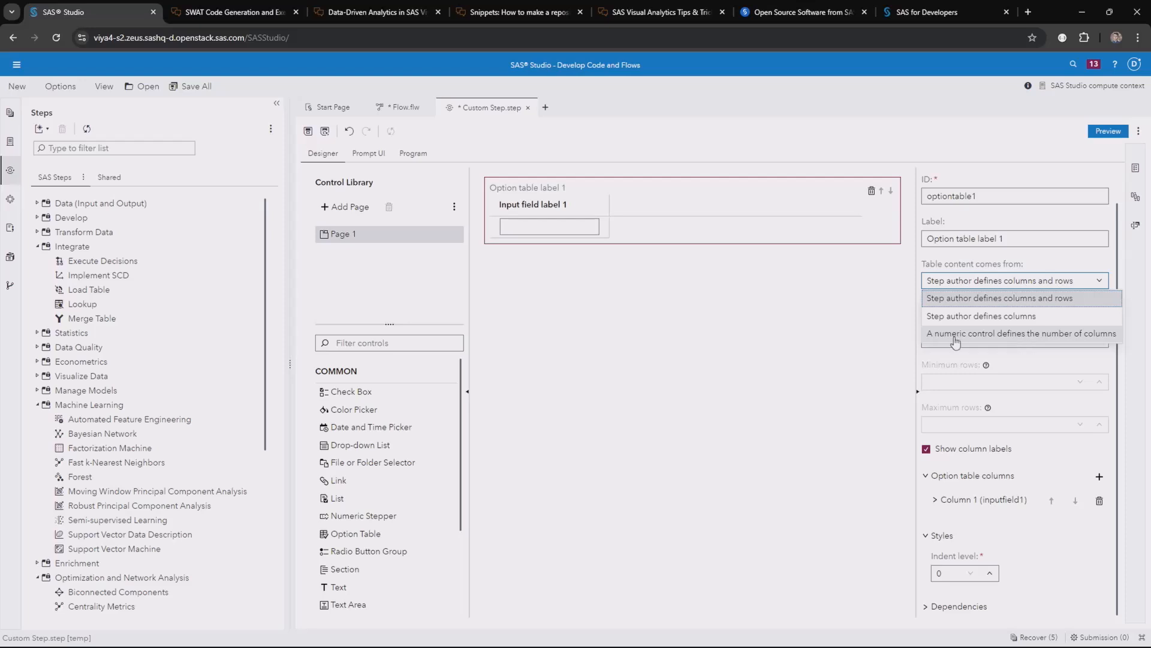
{"action": "left_click", "coordinate": [934, 300]}
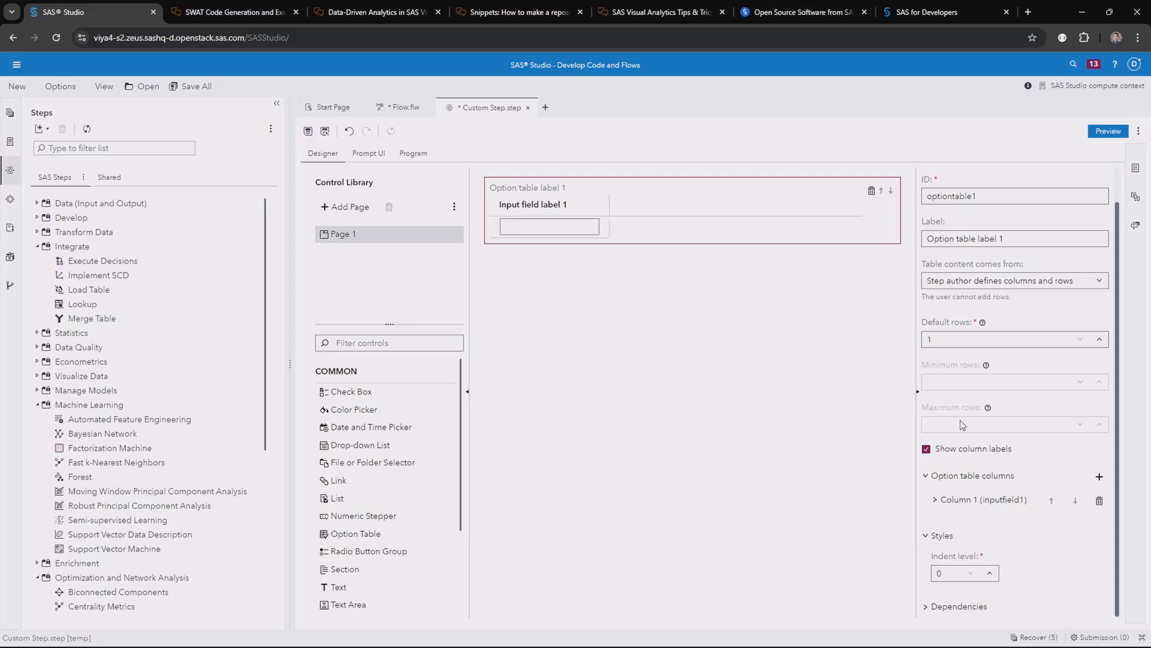
Set the option table's default rows to 4 and toggle its column labels off and back on
{"action": "left_click", "coordinate": [1100, 339]}
{"action": "left_click", "coordinate": [1100, 339]}
{"action": "left_click", "coordinate": [1099, 339]}
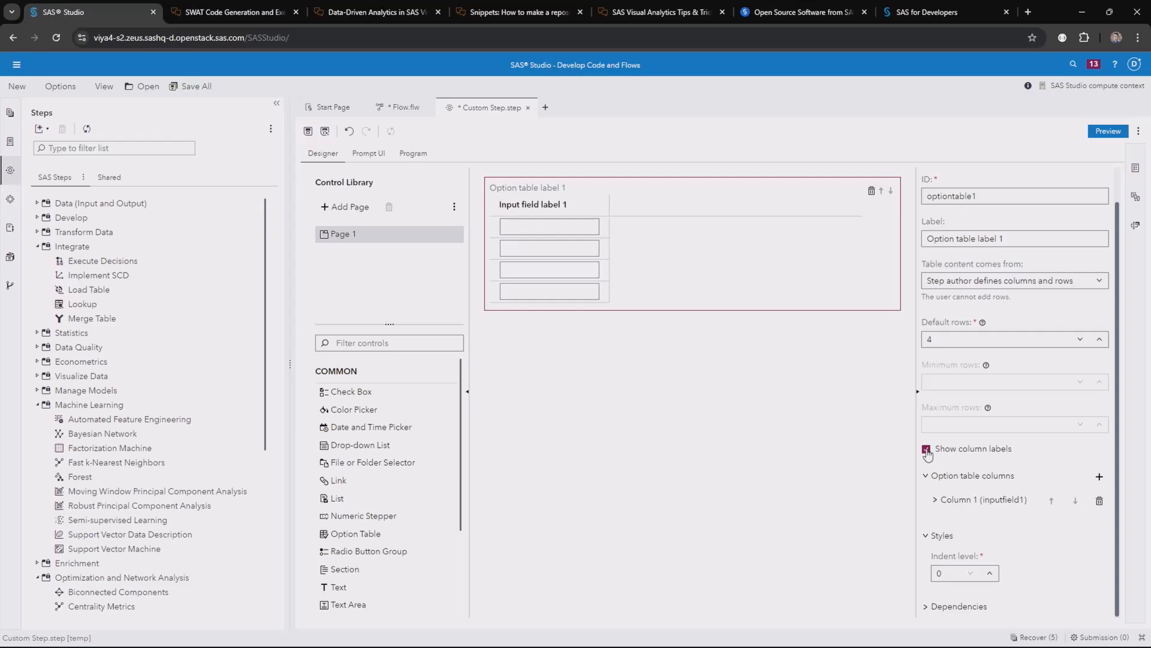
{"action": "left_click", "coordinate": [971, 456]}
{"action": "left_click", "coordinate": [971, 456]}
Change Column 1's control type to Validation field and finally to Static drop-down list, and review the settings it offers
{"action": "left_click", "coordinate": [942, 502]}
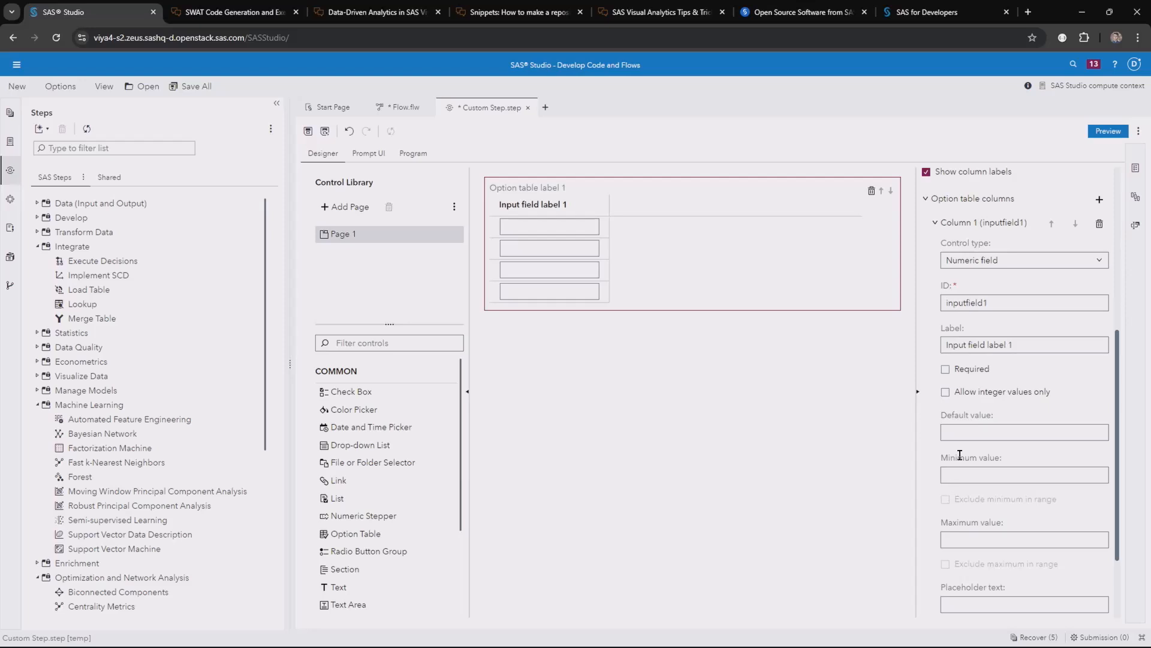
{"action": "left_click", "coordinate": [1012, 264]}
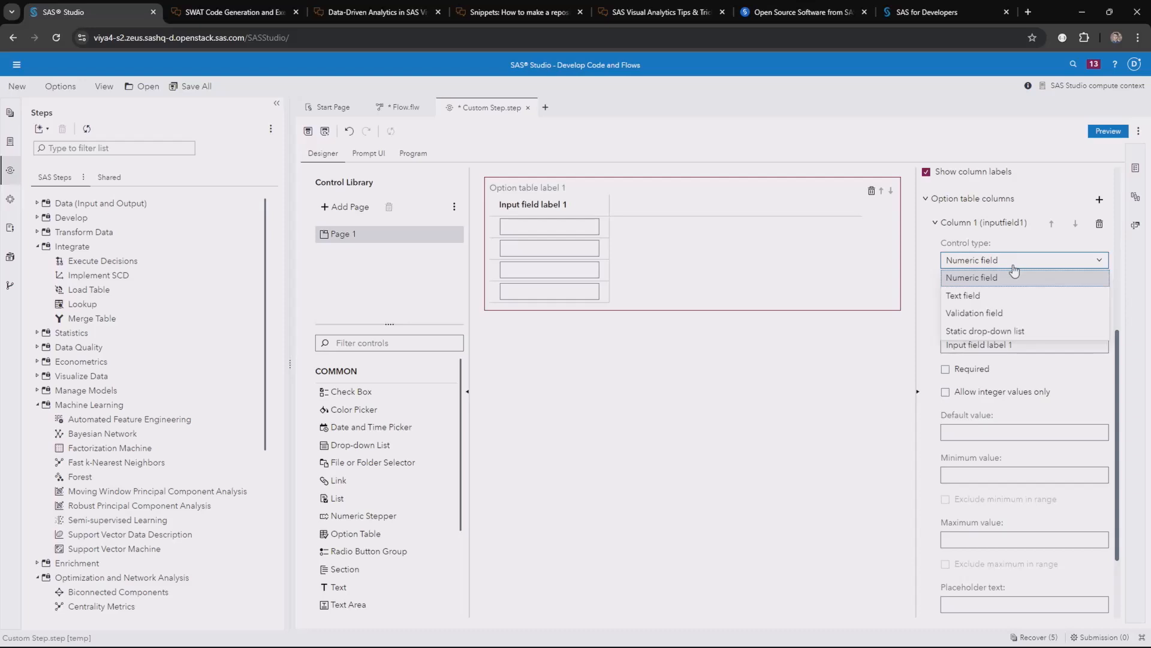
{"action": "left_click", "coordinate": [1017, 318]}
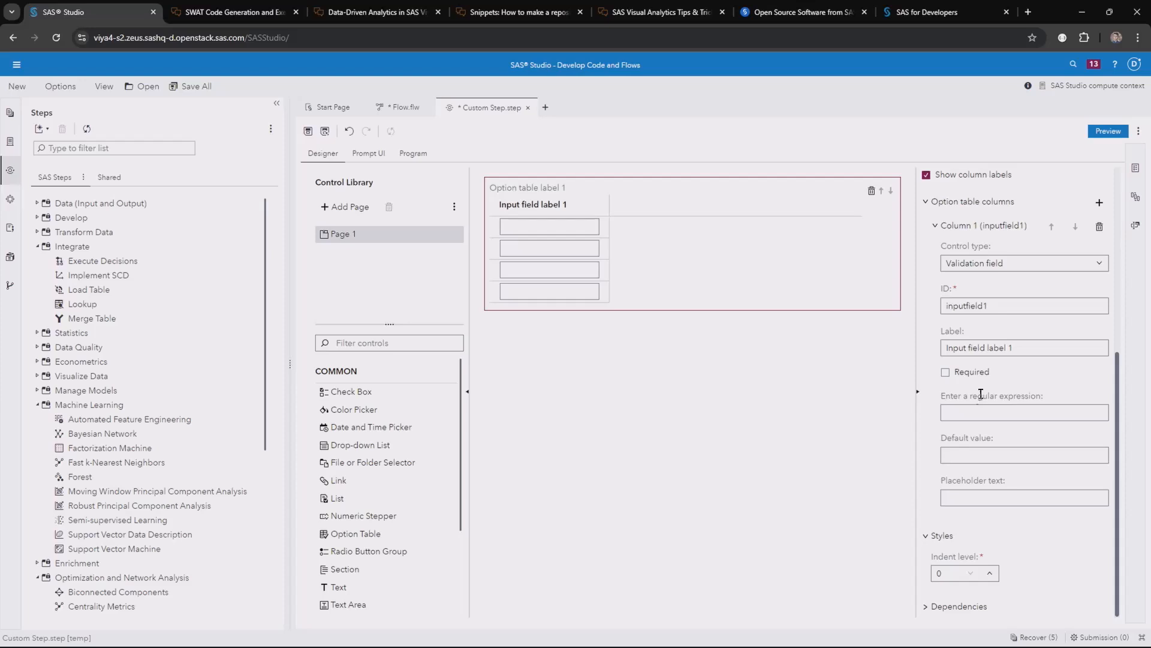
{"action": "left_click", "coordinate": [1007, 264]}
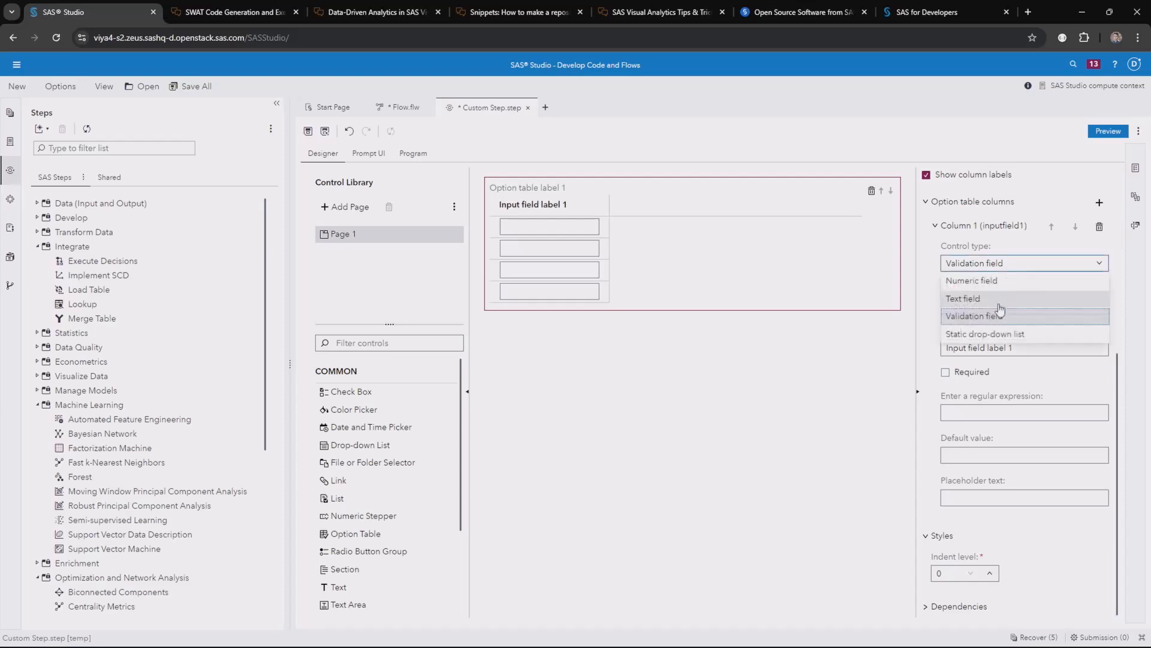
{"action": "left_click", "coordinate": [994, 334]}
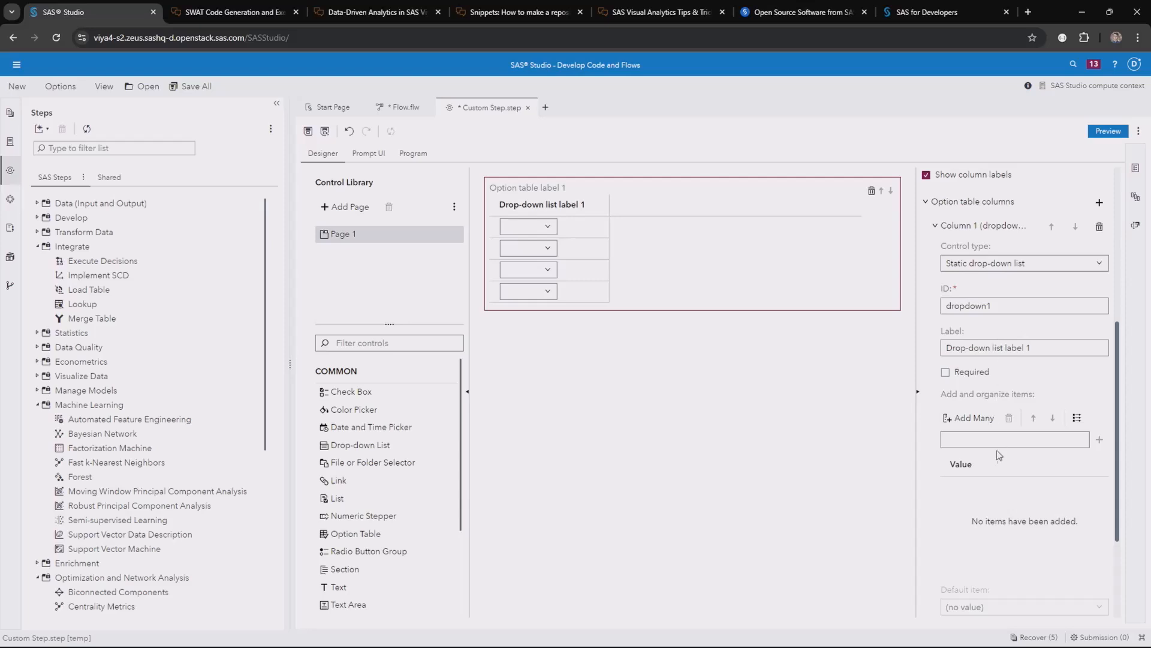
{"action": "scroll", "coordinate": [1011, 519], "scroll_direction": "down", "scroll_amount": 1}
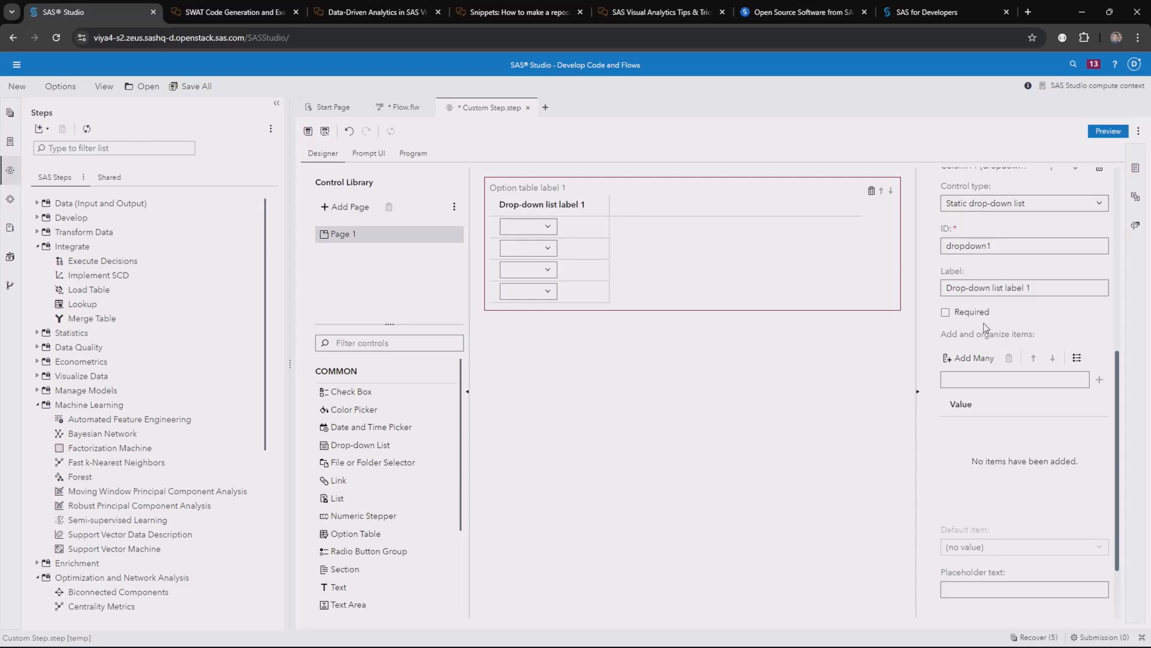
{"action": "scroll", "coordinate": [987, 323], "scroll_direction": "up", "scroll_amount": 2}
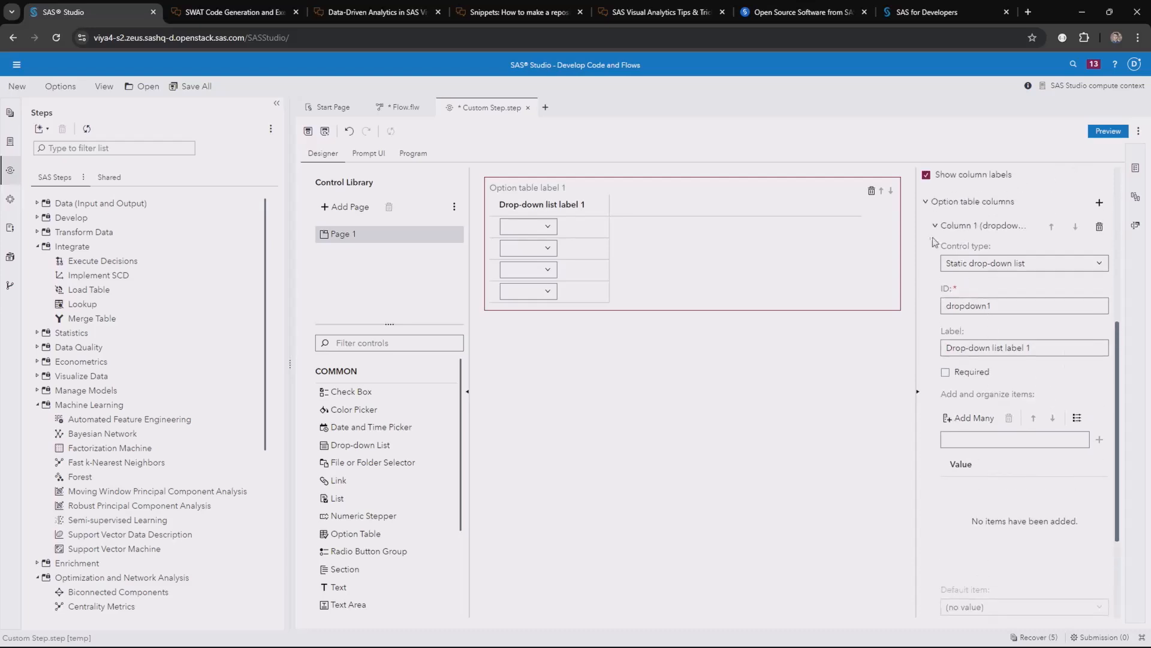
{"action": "left_click", "coordinate": [971, 267]}
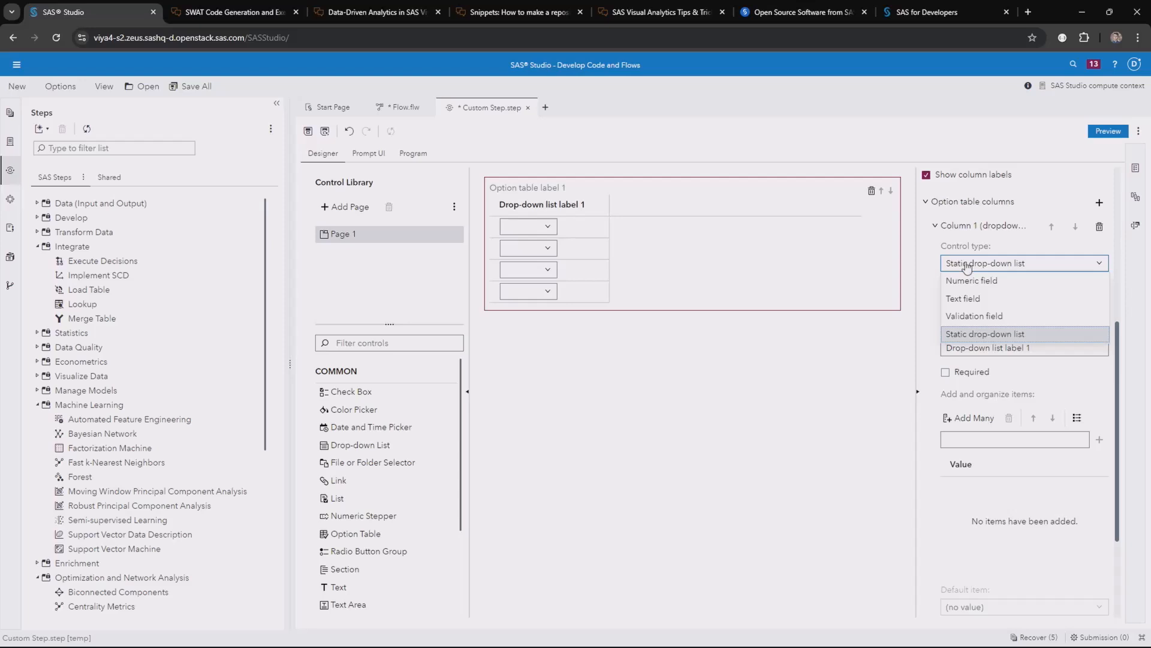
Open the shared custom step CS-Option-Table-Test in its own tab
{"action": "left_click", "coordinate": [99, 177]}
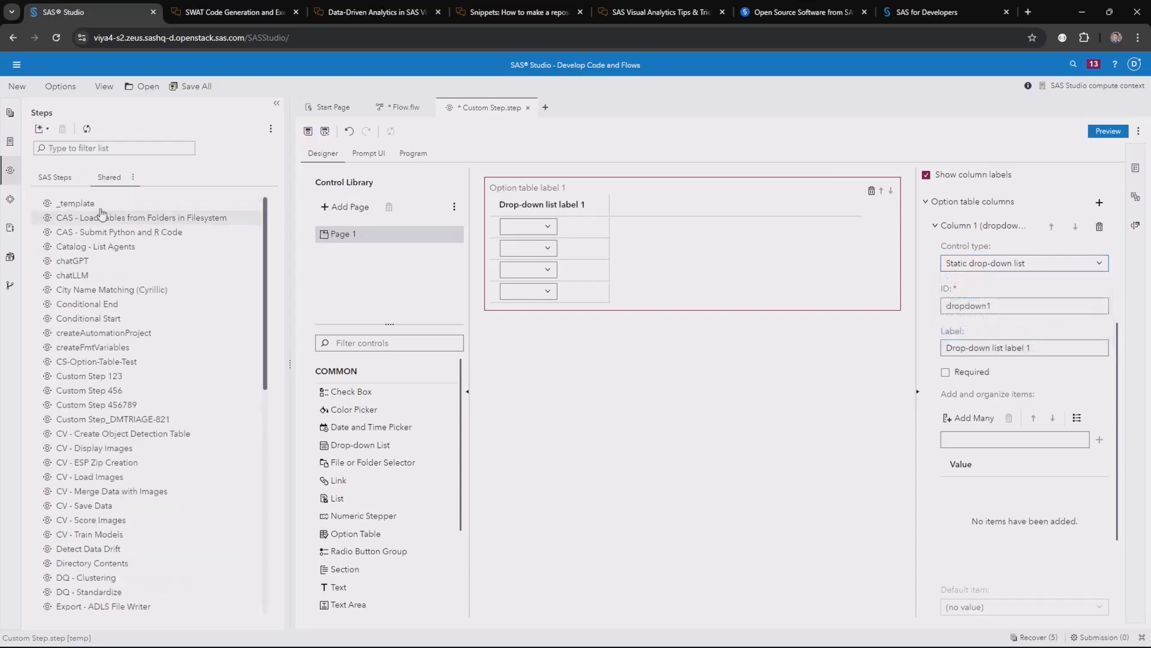
{"action": "right_click", "coordinate": [103, 366]}
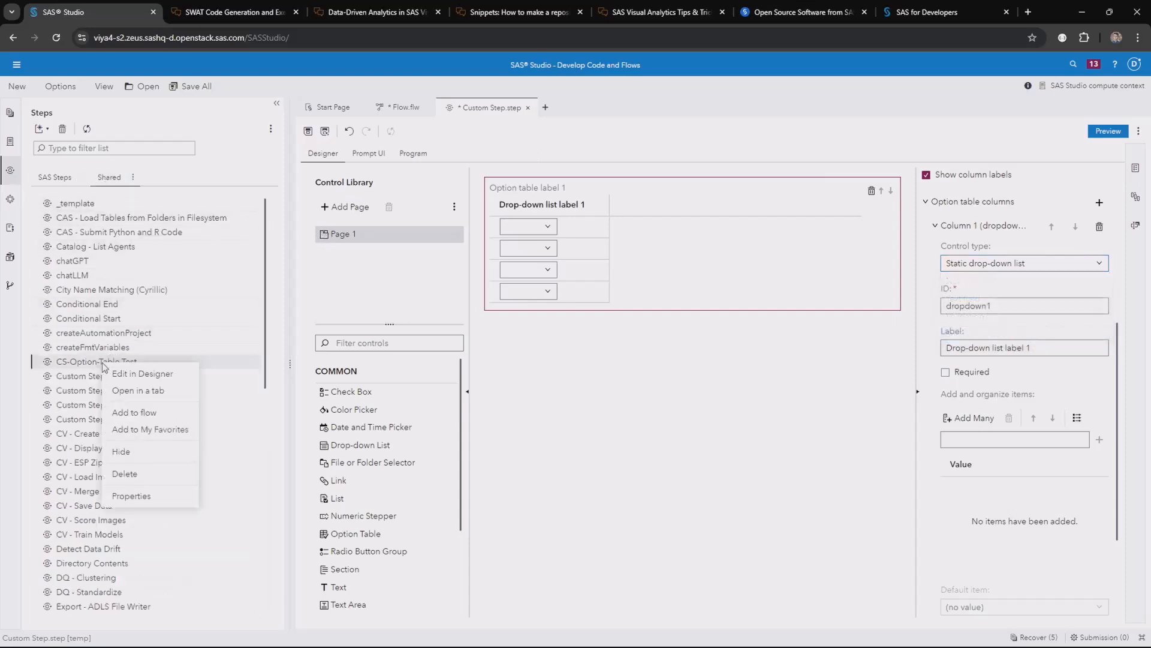
{"action": "left_click", "coordinate": [119, 391]}
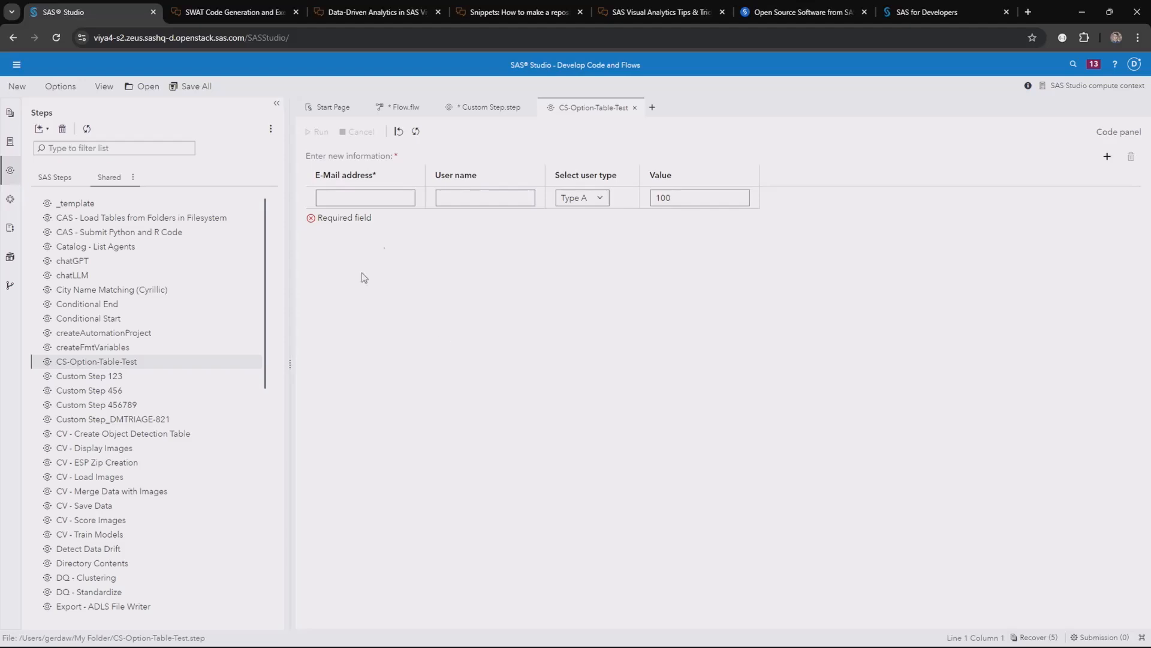
Test the required E-Mail address field with the incomplete entry "test", and complete it as a valid e-mail address
{"action": "left_click", "coordinate": [378, 201]}
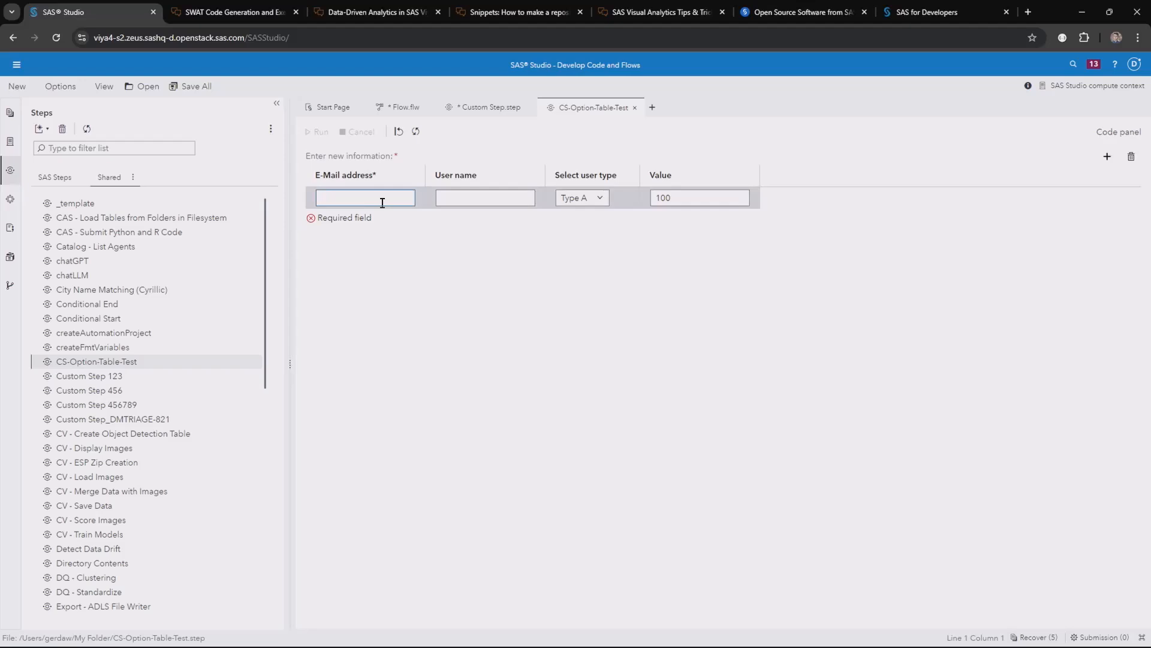
{"action": "type", "text": "test"}
{"action": "left_click", "coordinate": [449, 201]}
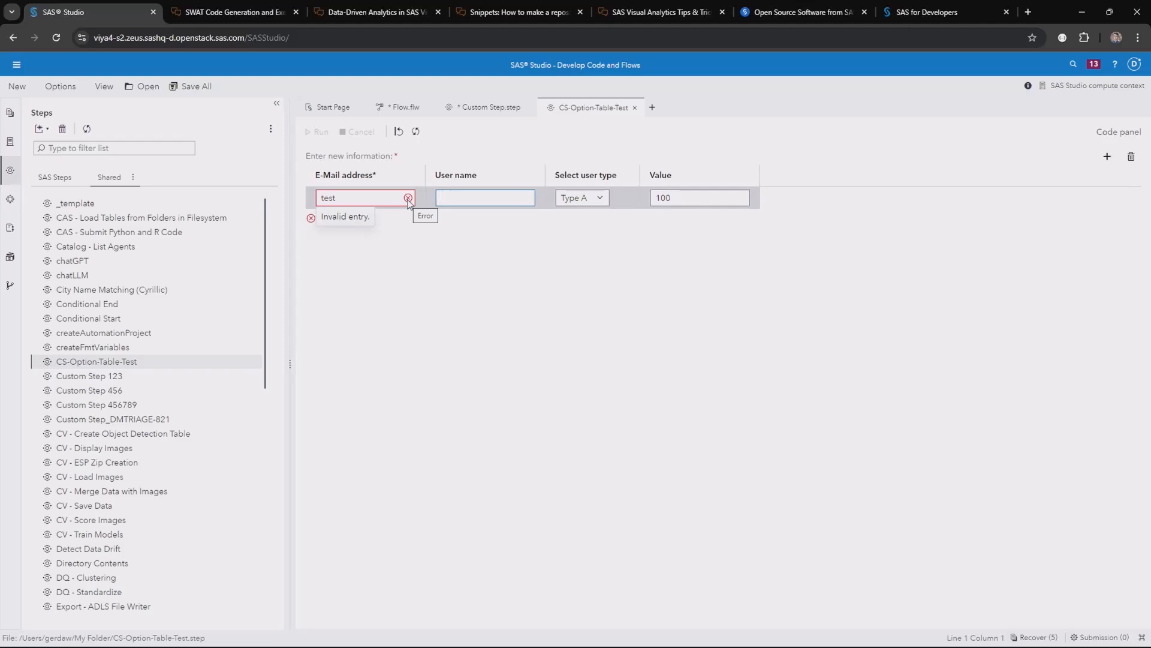
{"action": "double_click", "coordinate": [381, 199]}
{"action": "left_click", "coordinate": [381, 199]}
{"action": "type", "text": "@test.com"}
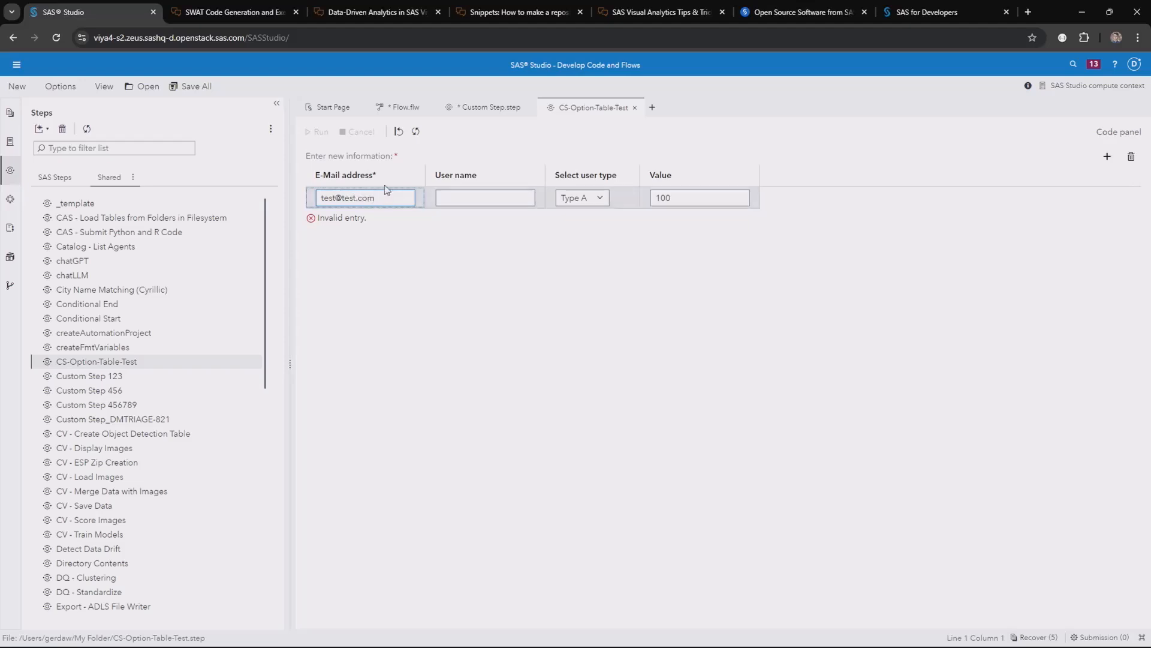
Enter V1 as the user name, keep user type Type A, and run the custom step
{"action": "left_click", "coordinate": [492, 203]}
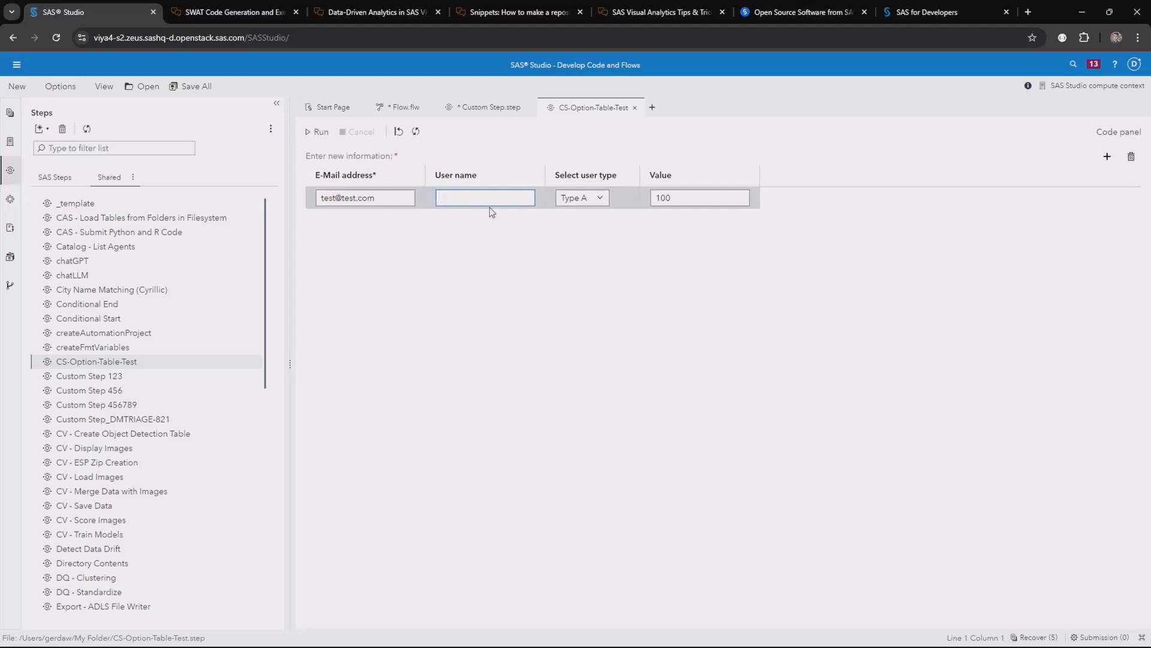
{"action": "type", "text": "V1"}
{"action": "left_click", "coordinate": [600, 203]}
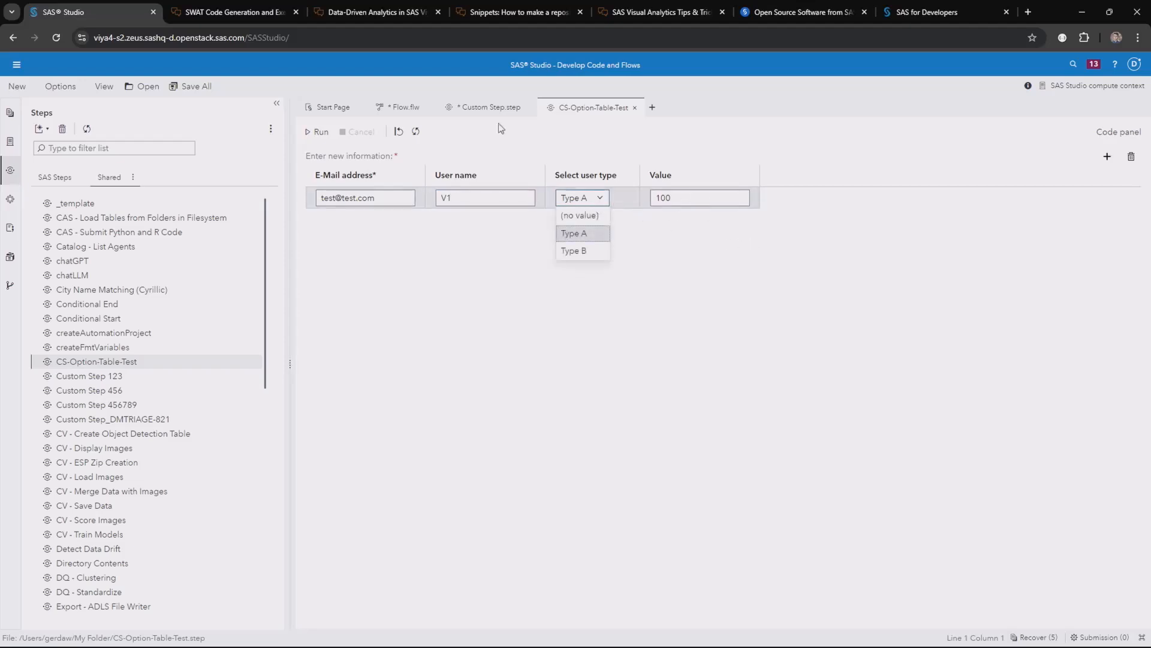
{"action": "left_click", "coordinate": [316, 132]}
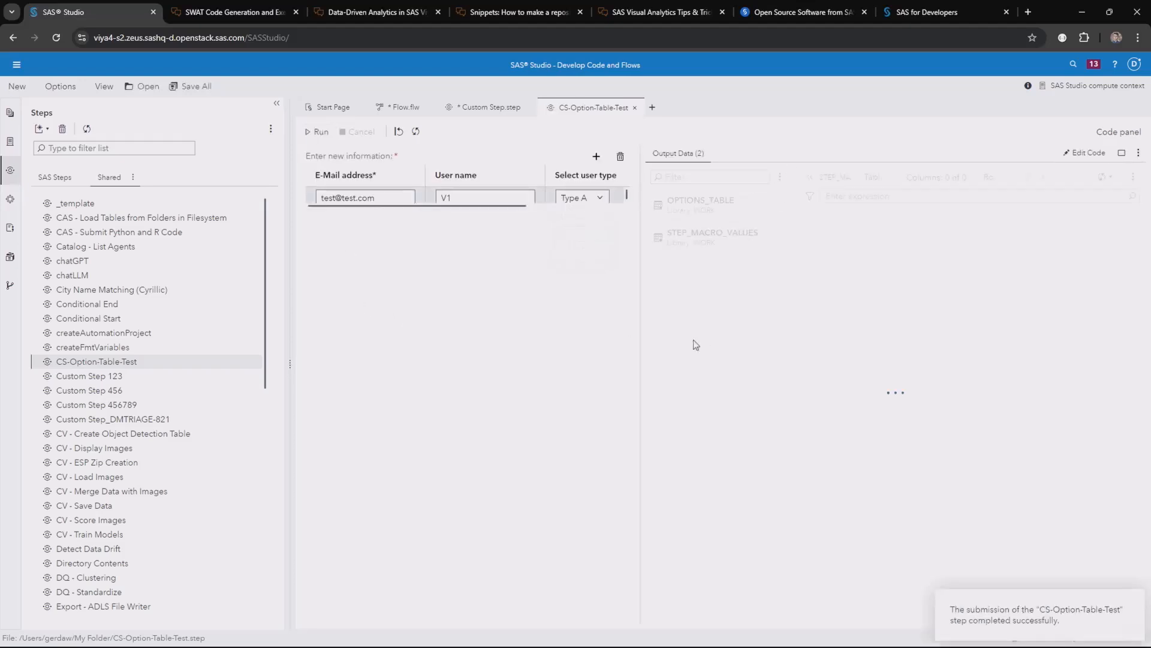
{"action": "left_click_drag", "start_coordinate": [641, 342], "coordinate": [806, 346]}
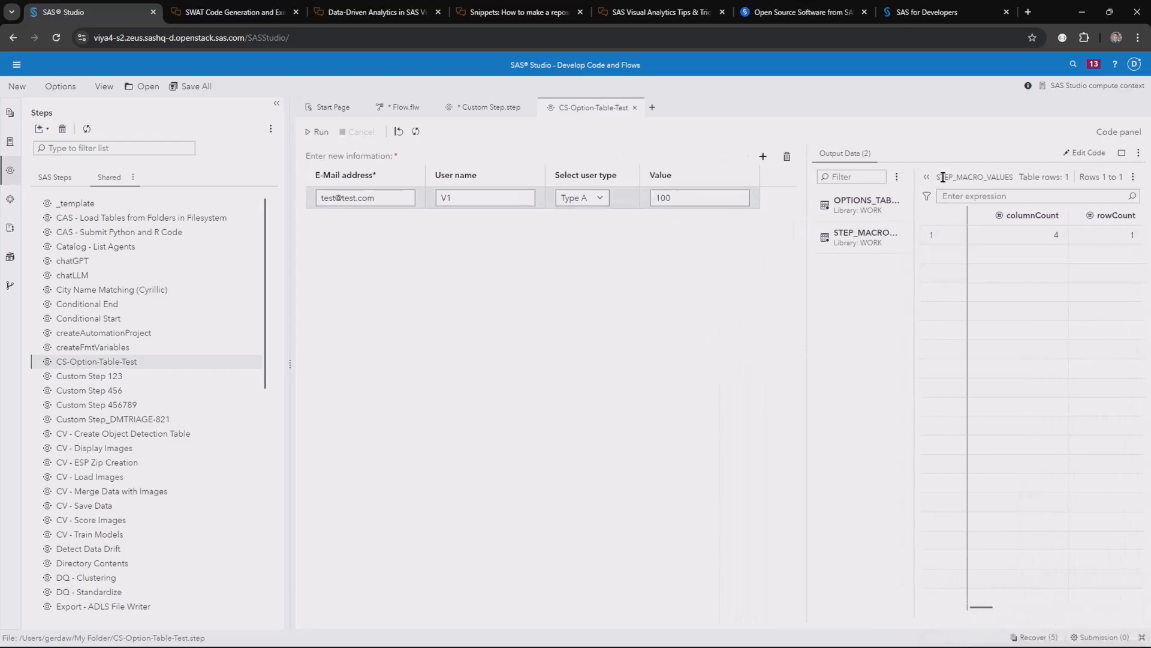
Open the STEP_MACRO_VALUES and OPTIONS_TABLE tables from the WORK library to inspect the step's output
{"action": "left_click", "coordinate": [10, 257]}
{"action": "left_click", "coordinate": [48, 307]}
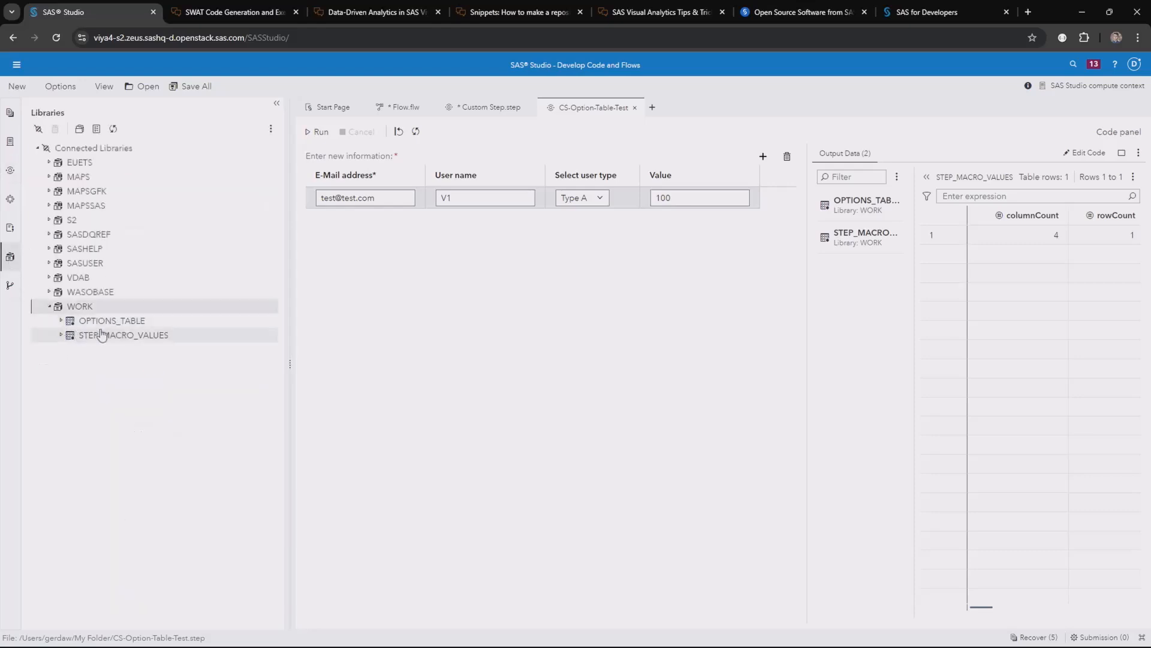
{"action": "double_click", "coordinate": [106, 340]}
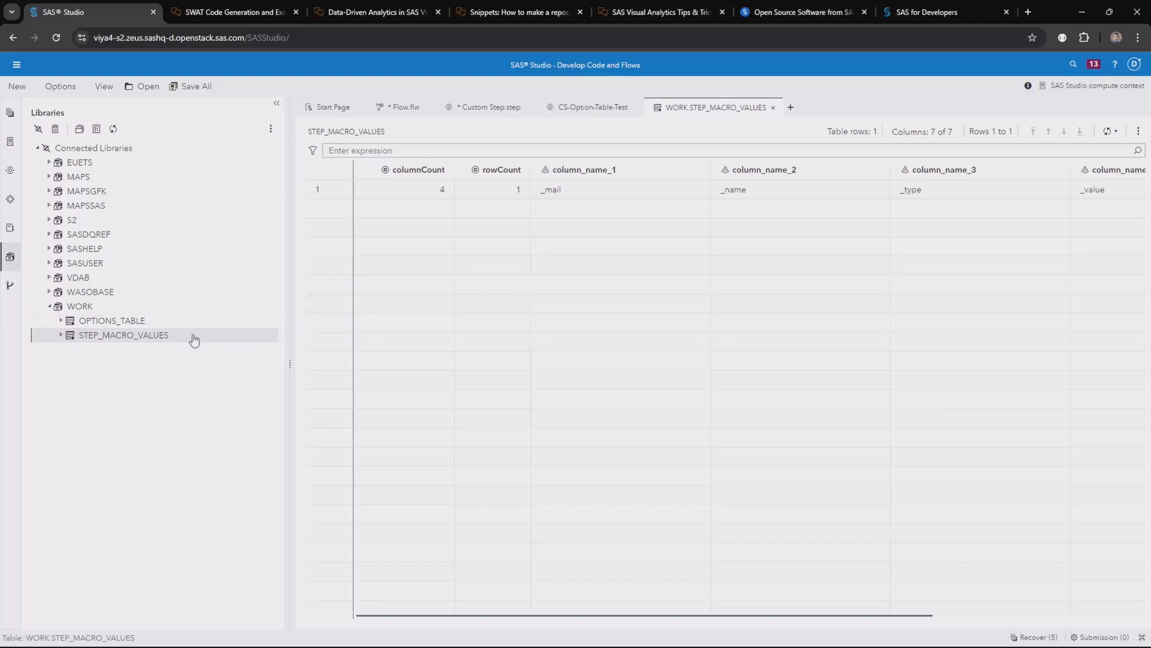
{"action": "left_click", "coordinate": [134, 323]}
{"action": "double_click", "coordinate": [134, 323]}
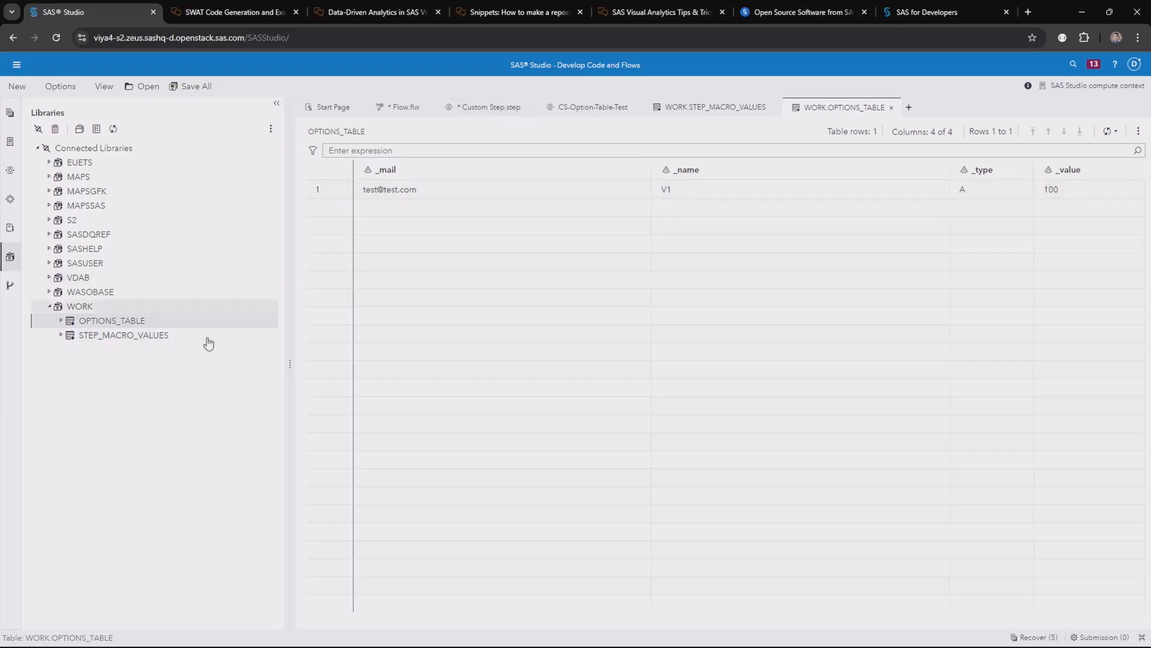
Open the shared custom step CS-Option-Table-Test for editing and display its program code
{"action": "left_click", "coordinate": [15, 171]}
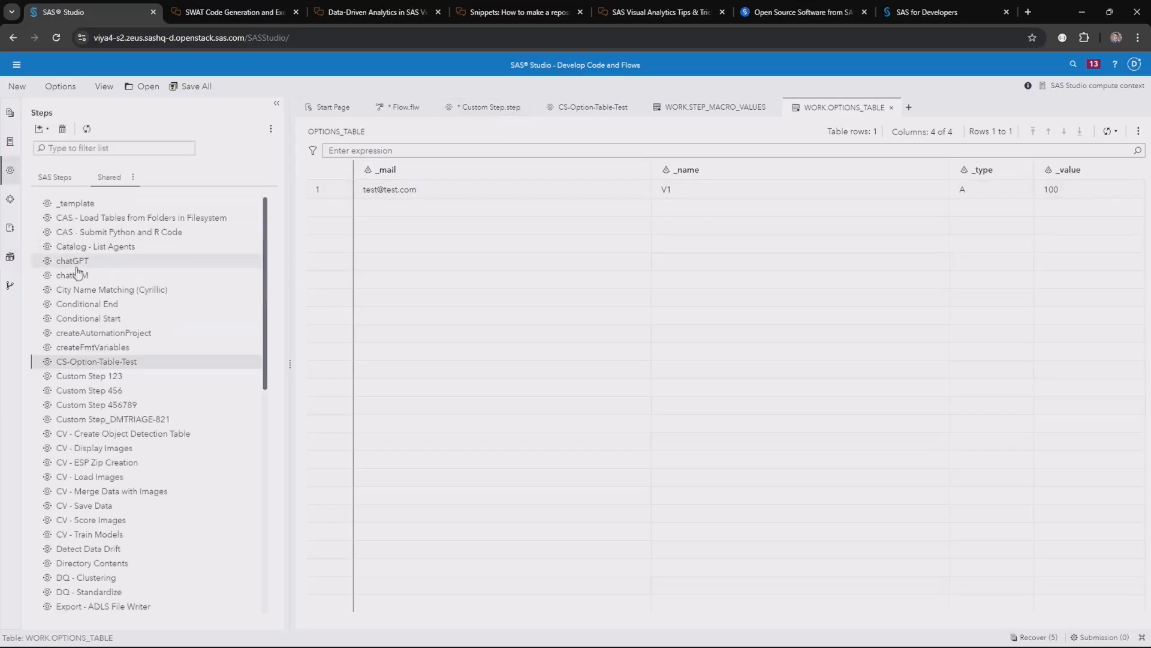
{"action": "right_click", "coordinate": [91, 366]}
{"action": "left_click", "coordinate": [109, 374]}
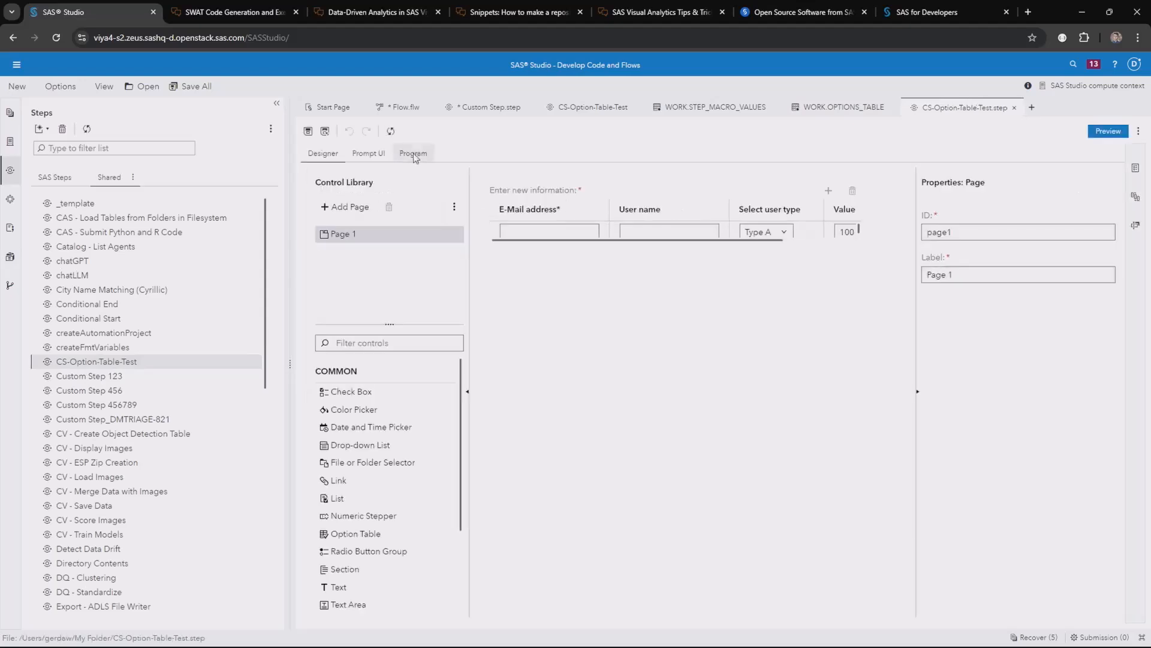
{"action": "left_click", "coordinate": [413, 154]}
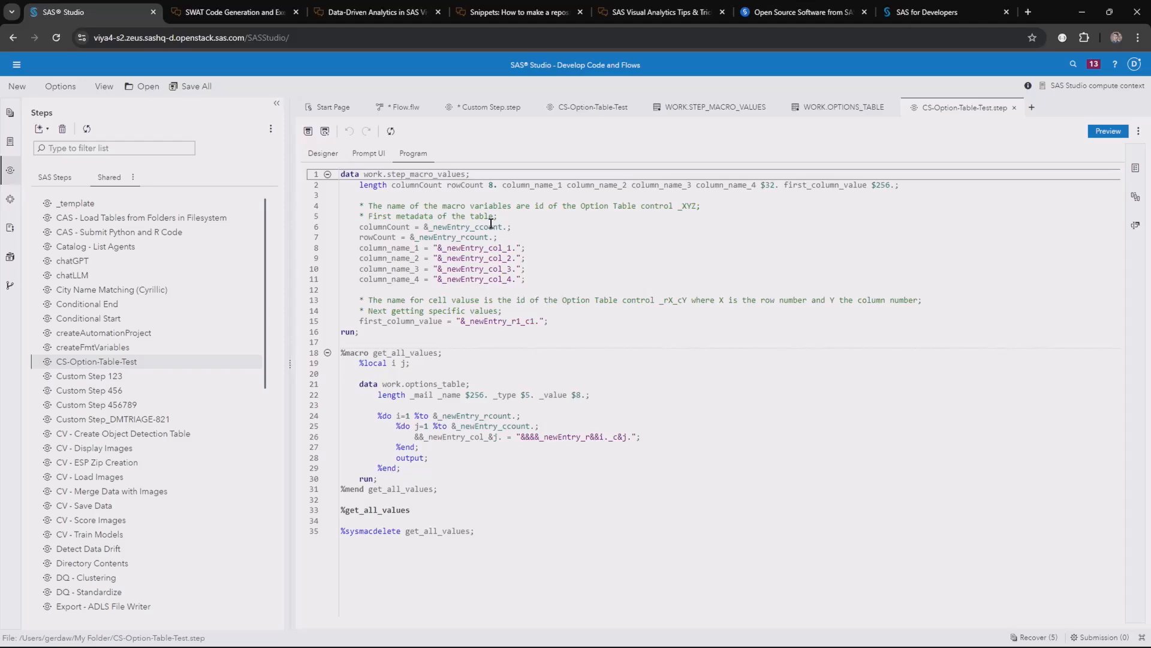
Switch to the SAS Communities articles and look through the SWAT code generation, logistic regression, snippets repository and Visual Analytics tips posts
{"action": "left_click", "coordinate": [221, 12]}
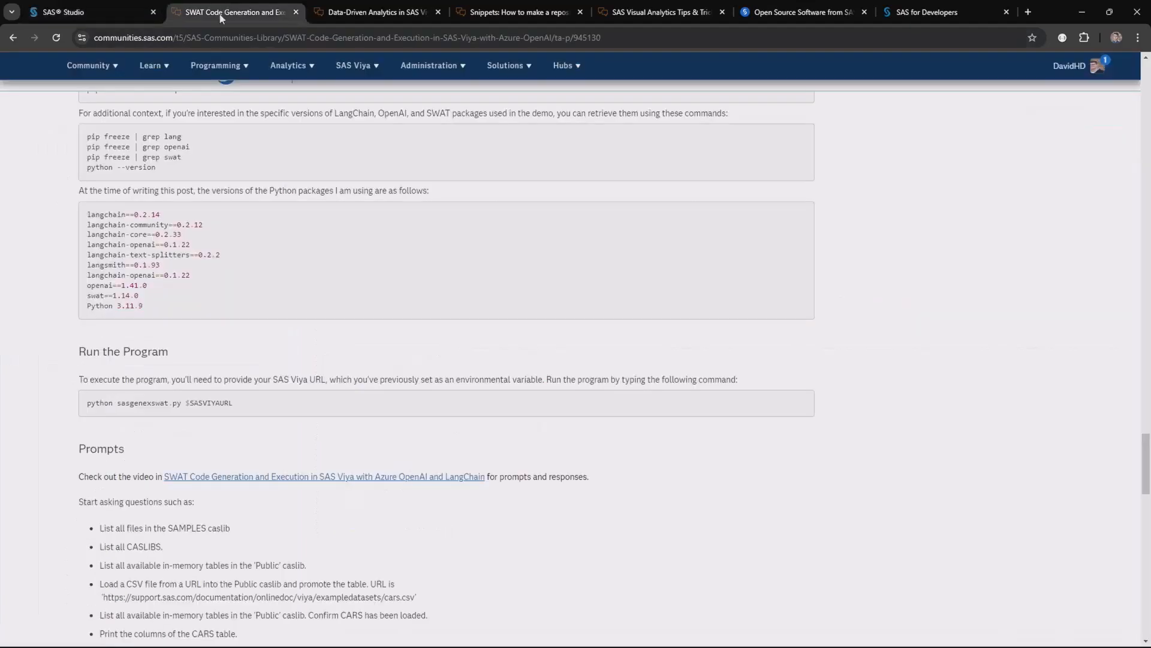
{"action": "scroll", "coordinate": [235, 372], "scroll_direction": "up", "scroll_amount": 20}
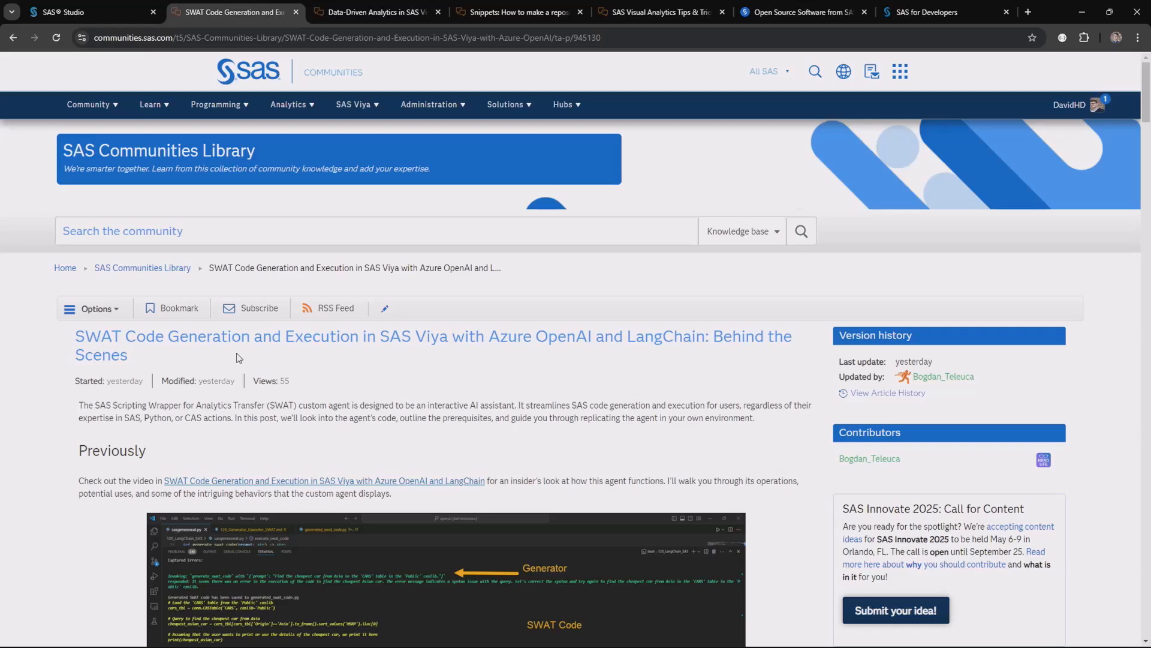
{"action": "key", "text": "ctrl+Tab"}
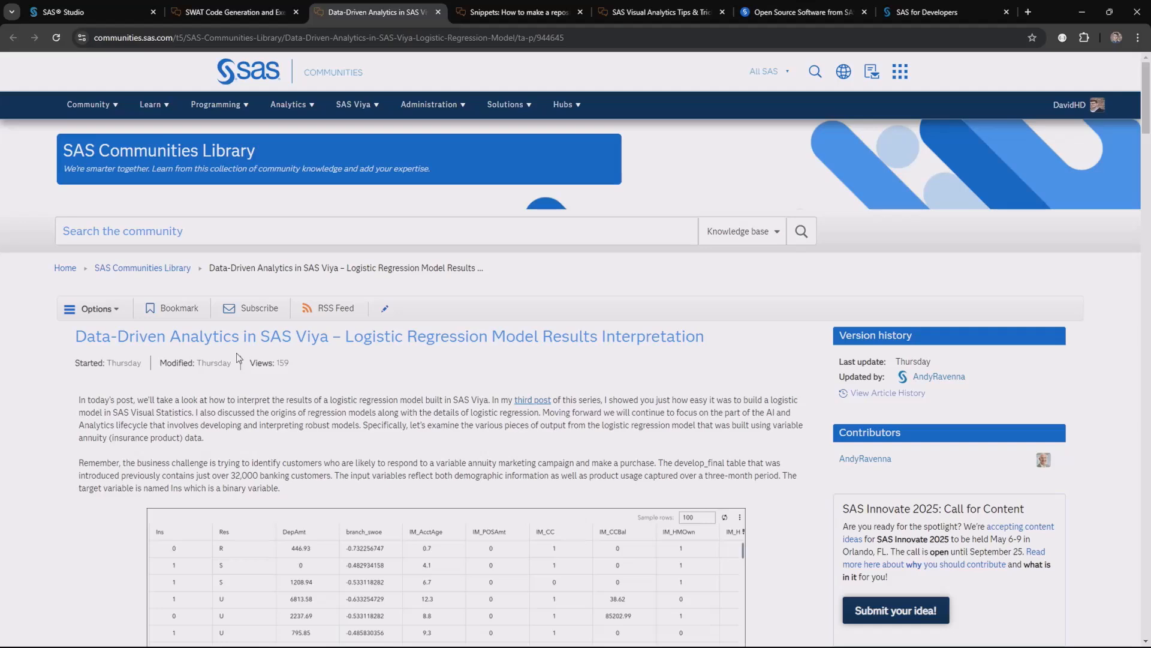
{"action": "key", "text": "ctrl+Tab"}
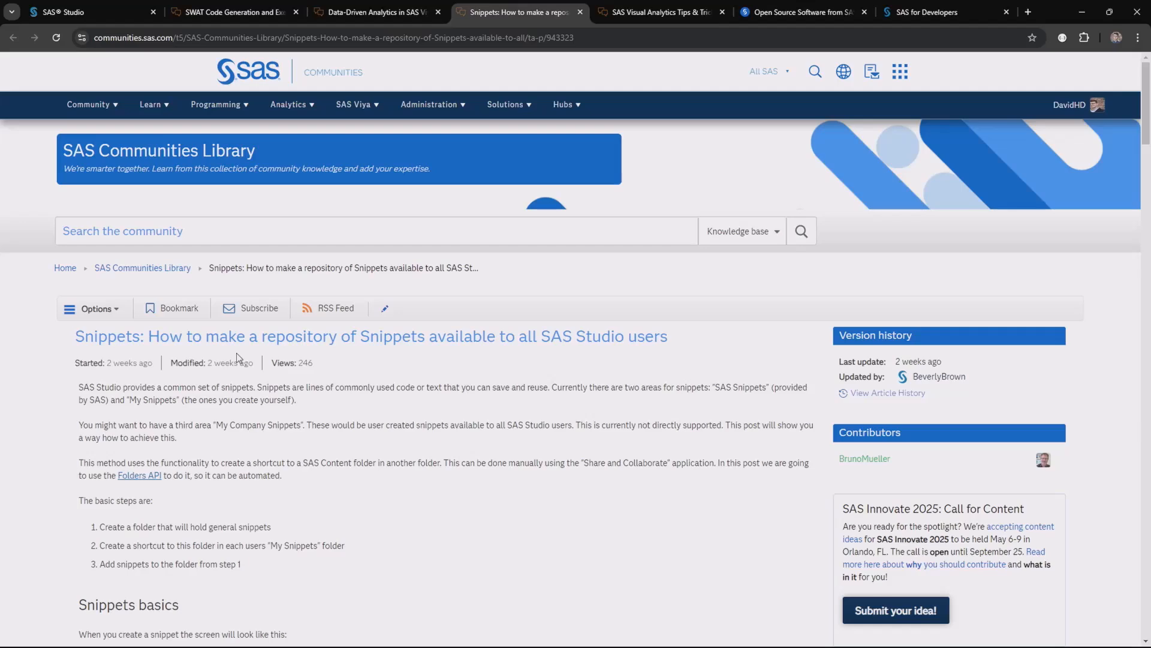
{"action": "key", "text": "ctrl+Tab"}
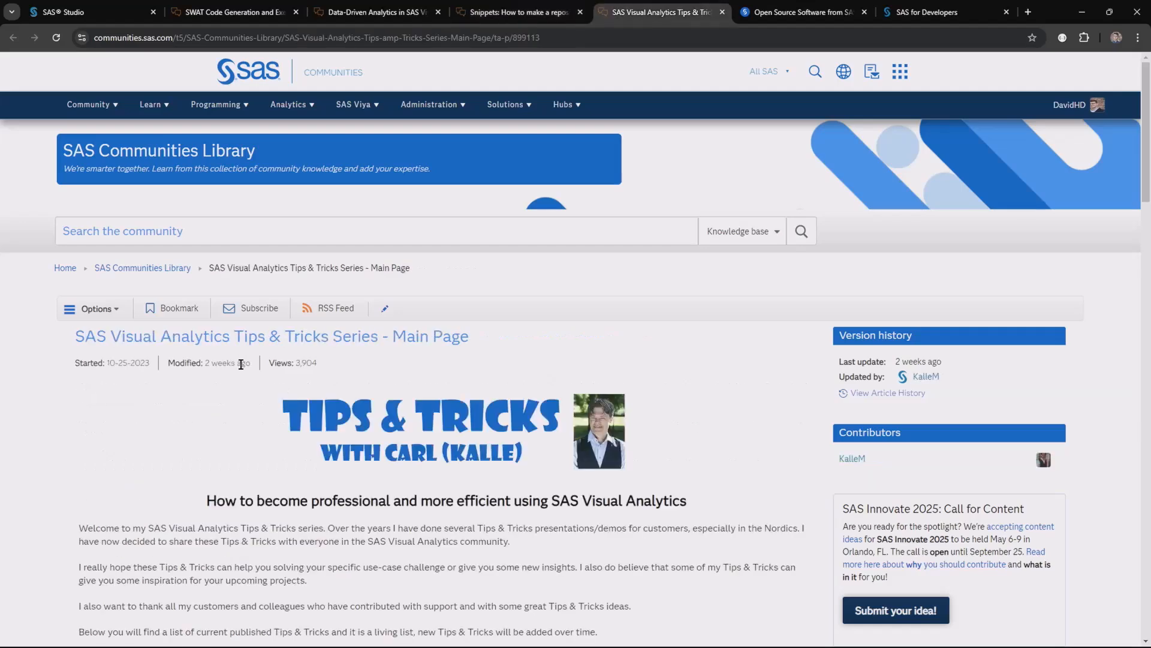
{"action": "scroll", "coordinate": [236, 354], "scroll_direction": "down", "scroll_amount": 3}
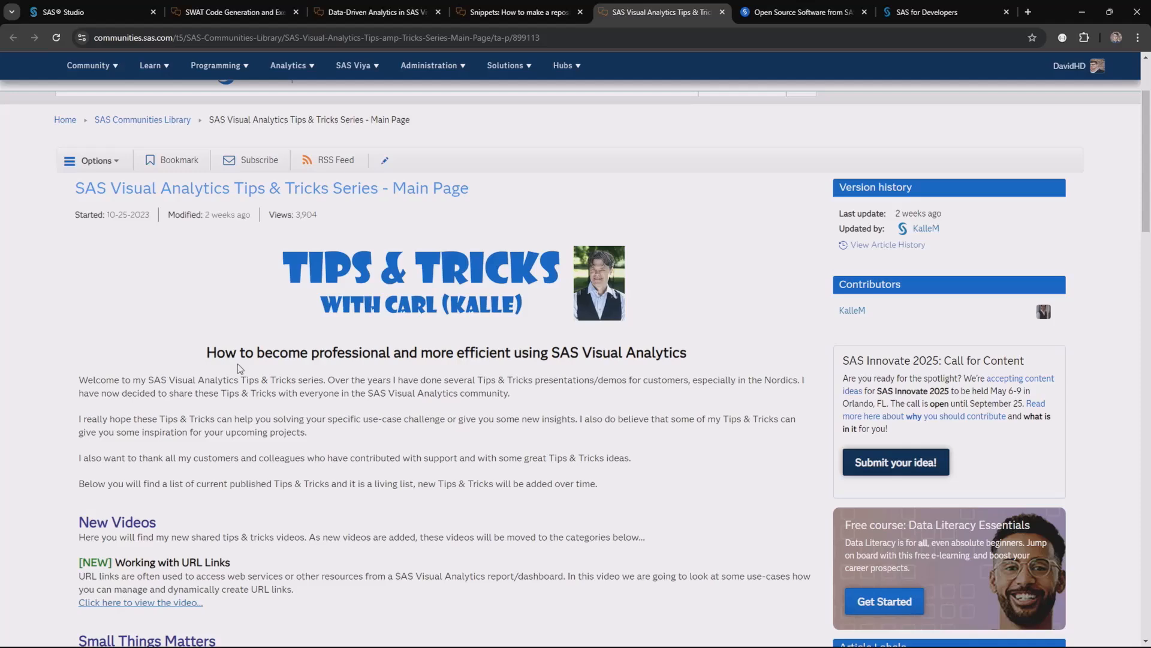
Browse the Open Source Software from SAS page through to its project lists, and switch to the SAS for Developers site
{"action": "key", "text": "ctrl+Tab"}
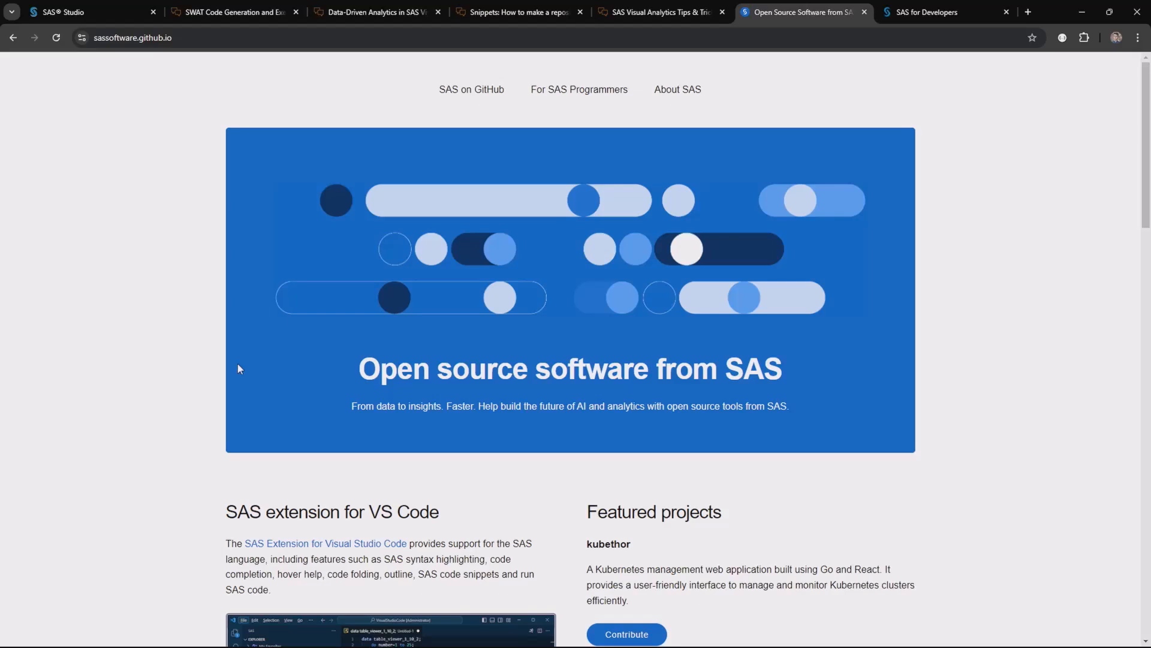
{"action": "scroll", "coordinate": [236, 363], "scroll_direction": "down", "scroll_amount": 7}
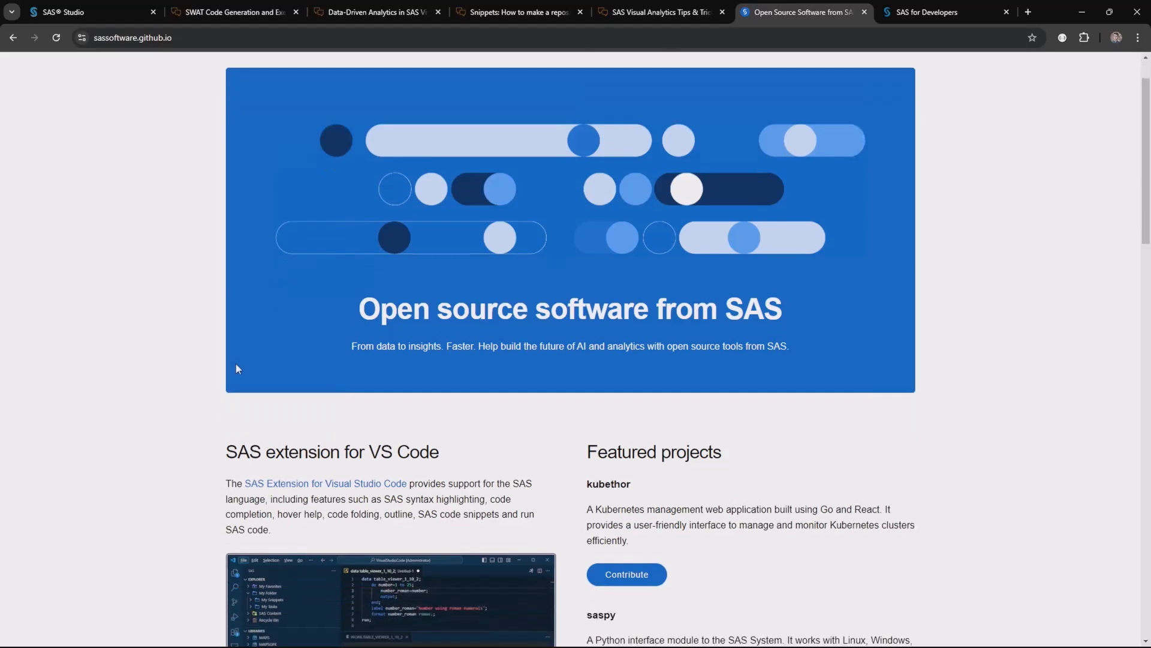
{"action": "scroll", "coordinate": [235, 363], "scroll_direction": "down", "scroll_amount": 13}
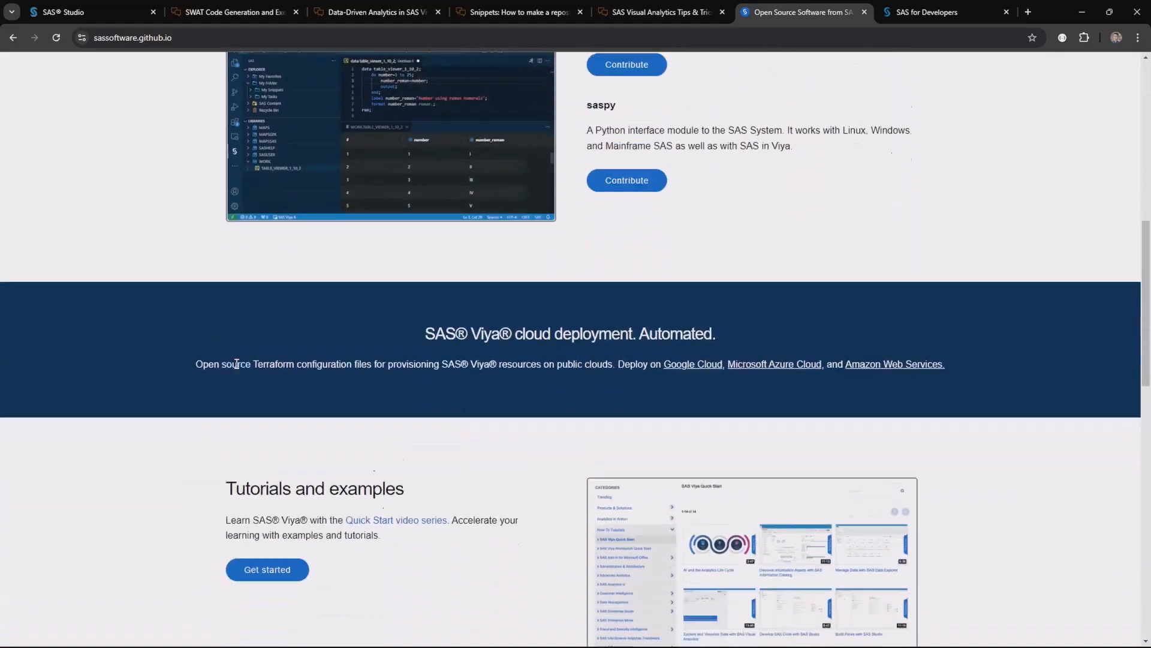
{"action": "scroll", "coordinate": [235, 367], "scroll_direction": "down", "scroll_amount": 1}
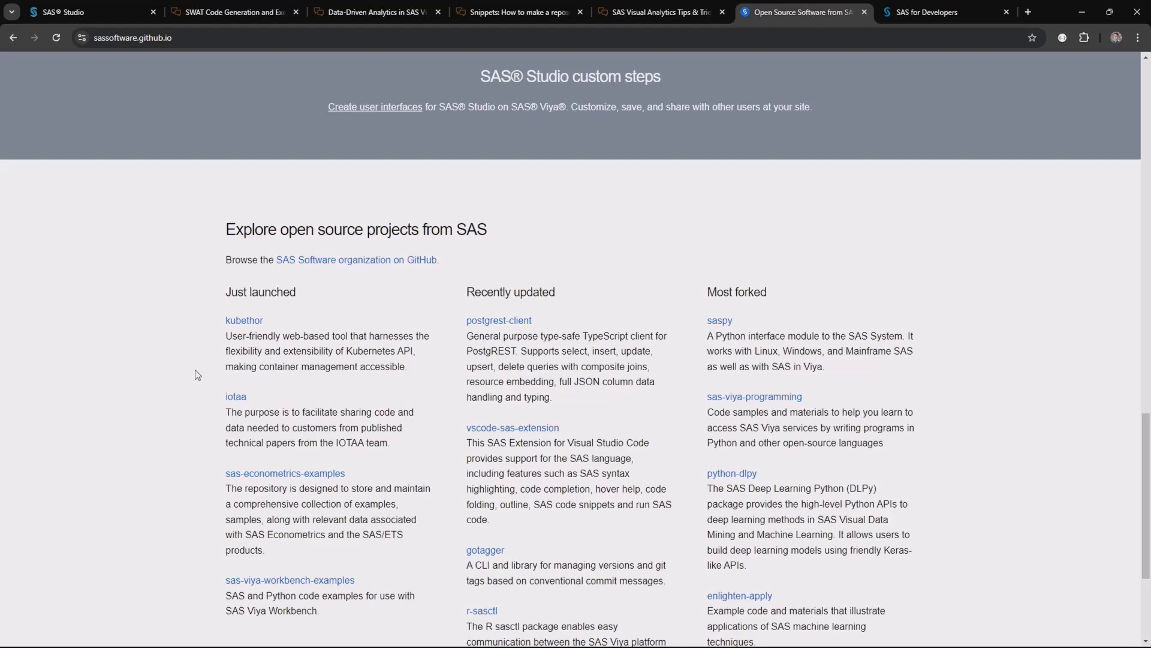
{"action": "key", "text": "ctrl+Tab"}
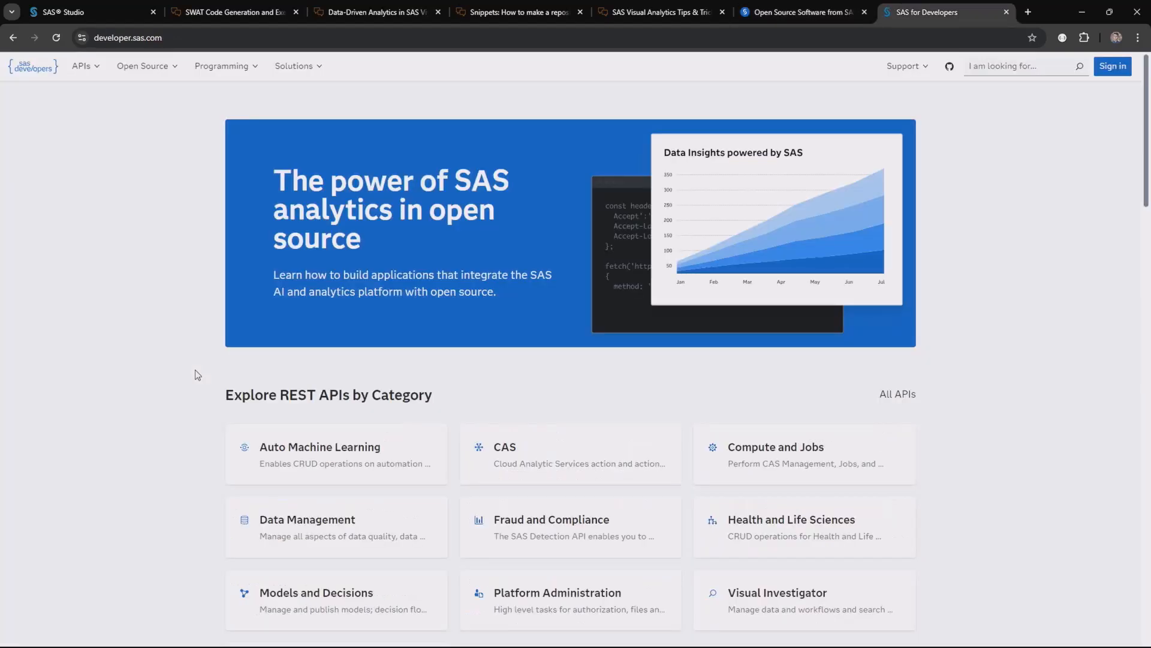